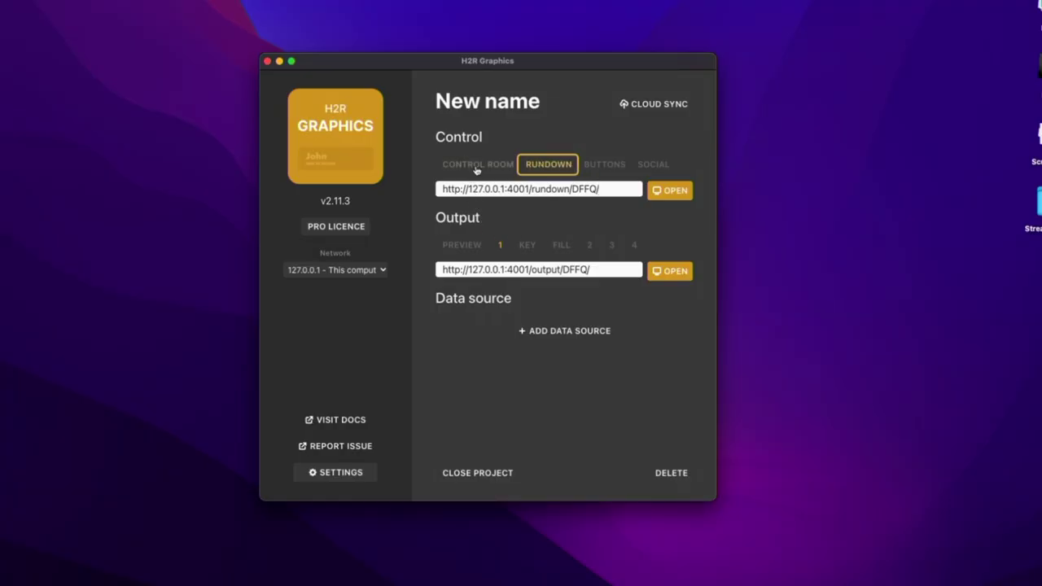
# Open the control room for the 'New name' project from the launcher
pyautogui.click(477, 164)
pyautogui.click(669, 190)
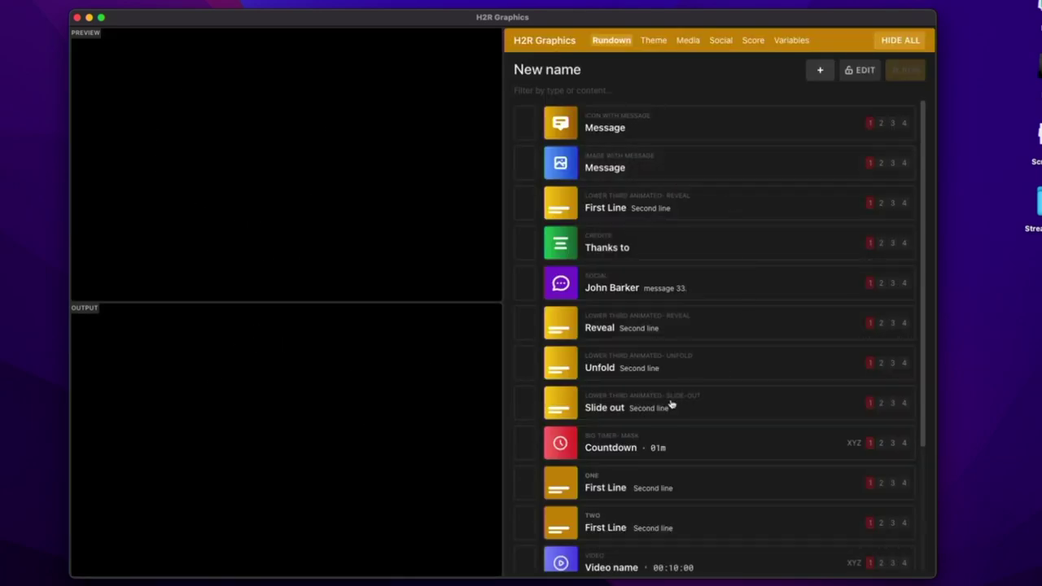
# Cue the first thumbs-up Message graphic in preview and run it to the output
pyautogui.scroll(-4, 734, 423)
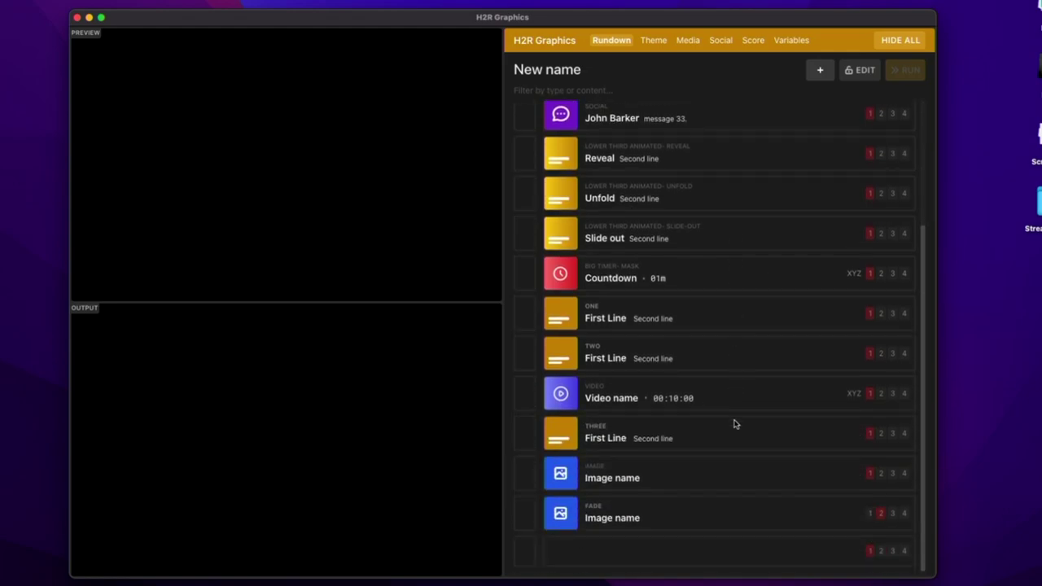
pyautogui.scroll(4, 735, 424)
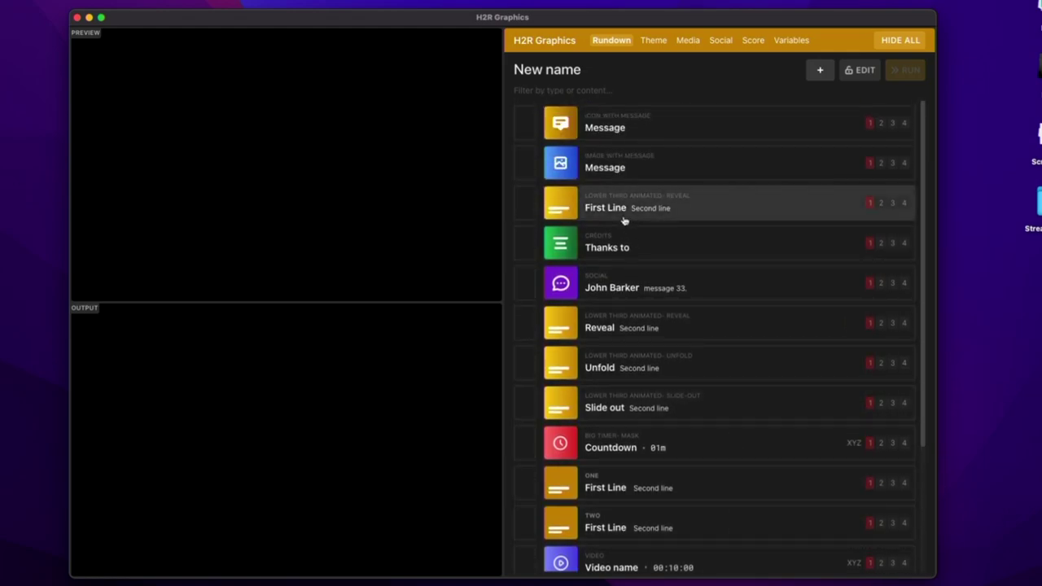
pyautogui.click(526, 124)
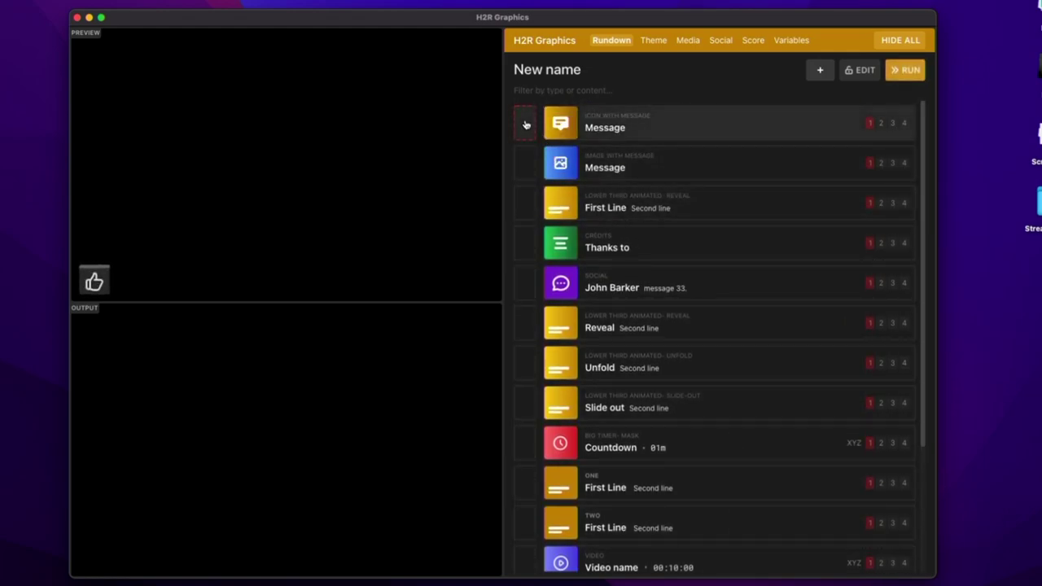
pyautogui.click(911, 71)
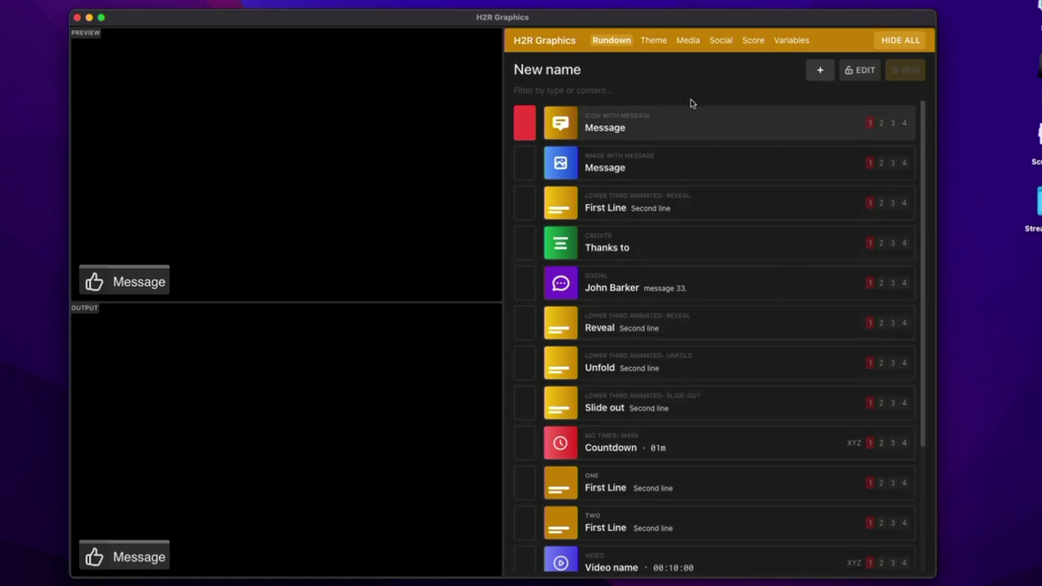
# Unlock the rundown and leave the Message item's custom label empty
pyautogui.click(864, 72)
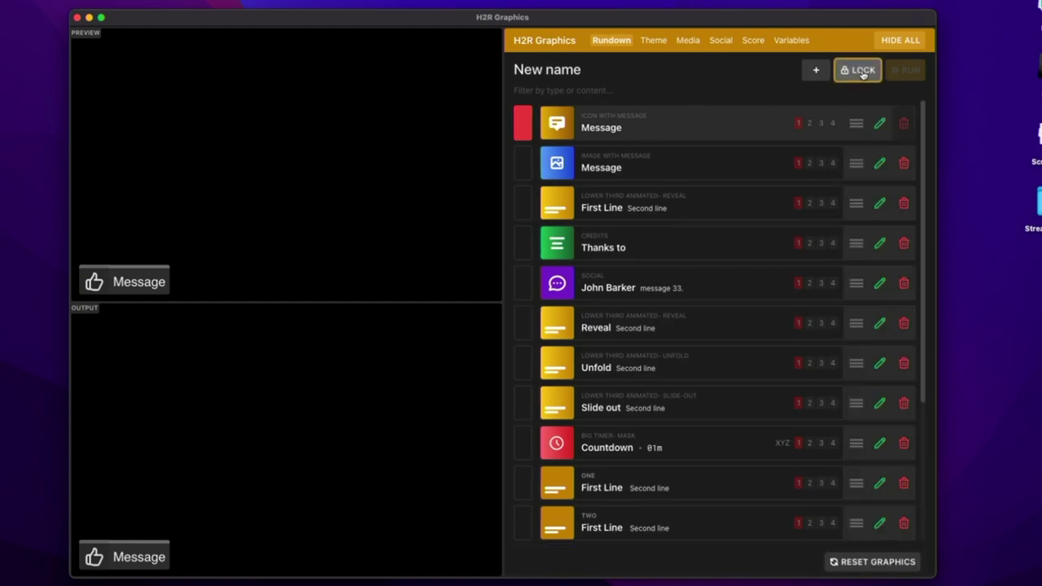
pyautogui.click(880, 135)
pyautogui.click(790, 89)
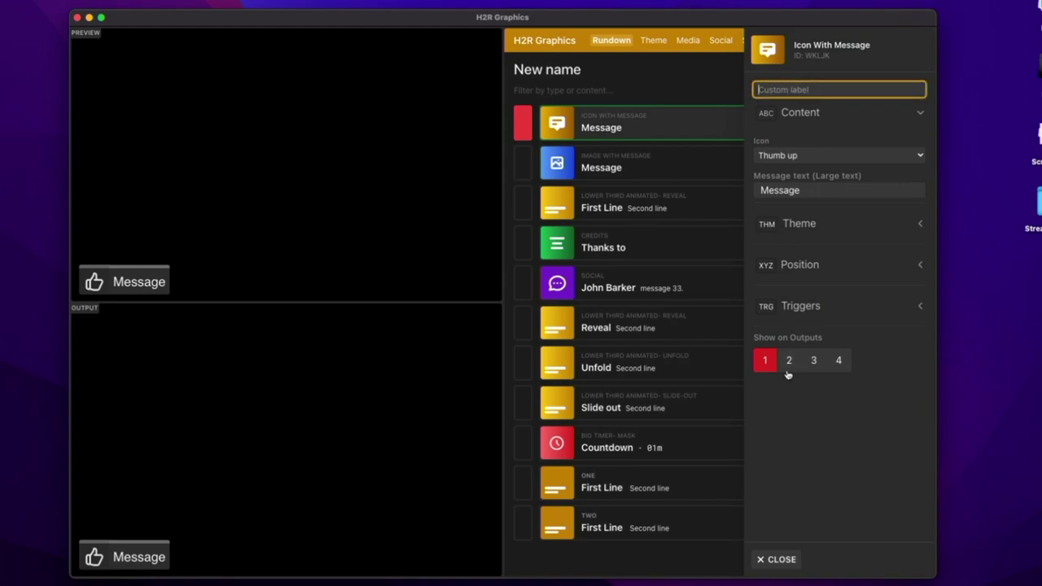
pyautogui.click(747, 567)
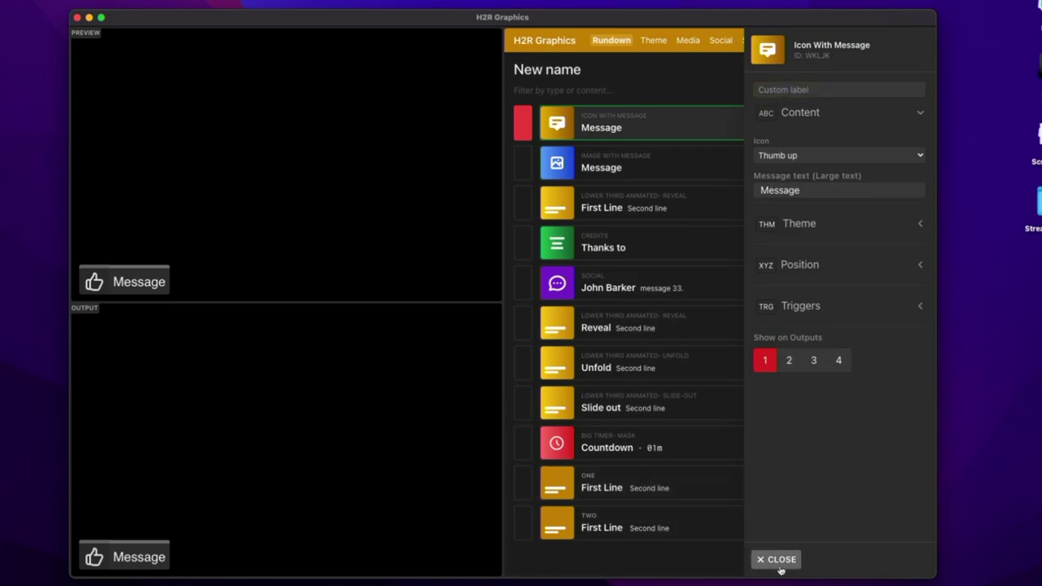
pyautogui.click(779, 561)
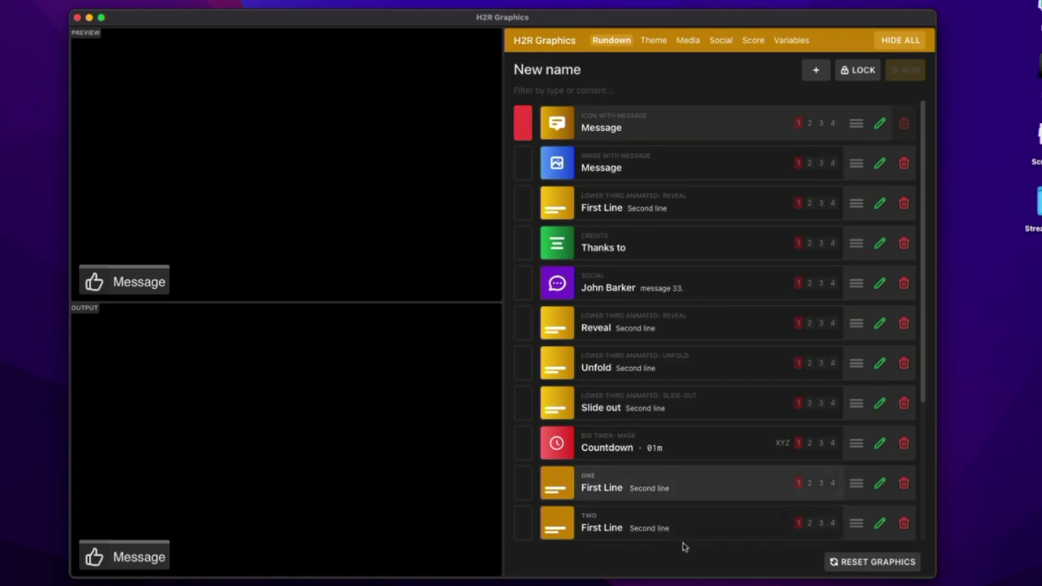
# Rename the lower third 'ONE' to 'LT 1'
pyautogui.click(883, 484)
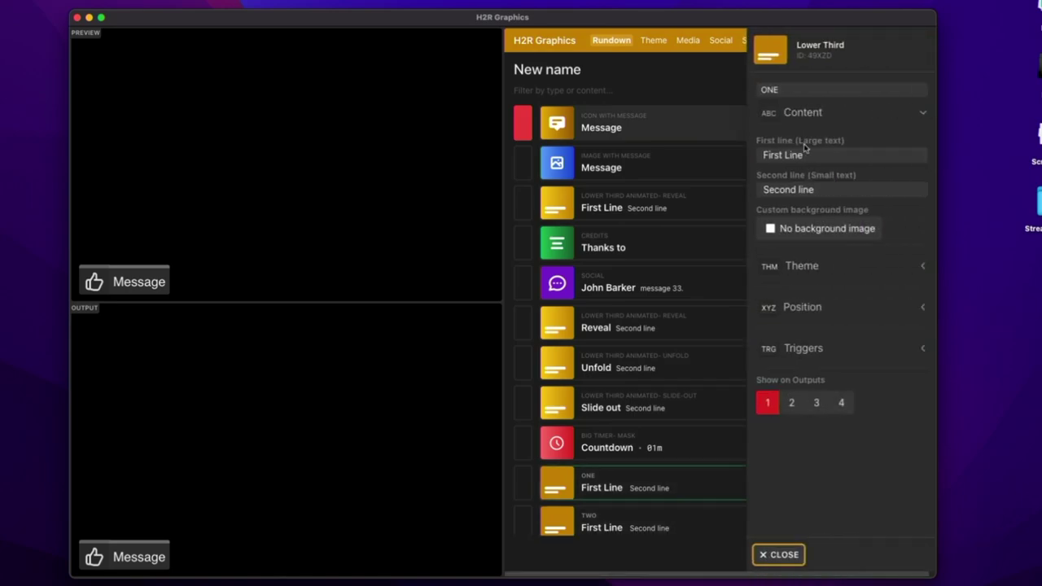
pyautogui.click(758, 89)
pyautogui.press('super+a')
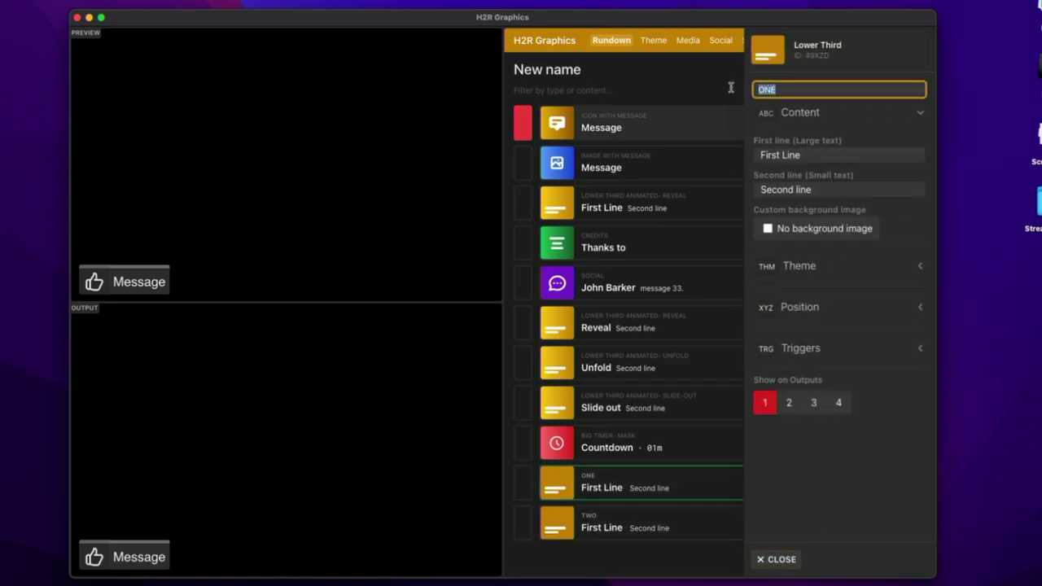
pyautogui.write('LT 1')
pyautogui.click(777, 560)
# Rename the lower third 'TWO' to 'LT 2'
pyautogui.rightClick(718, 525)
pyautogui.click(729, 493)
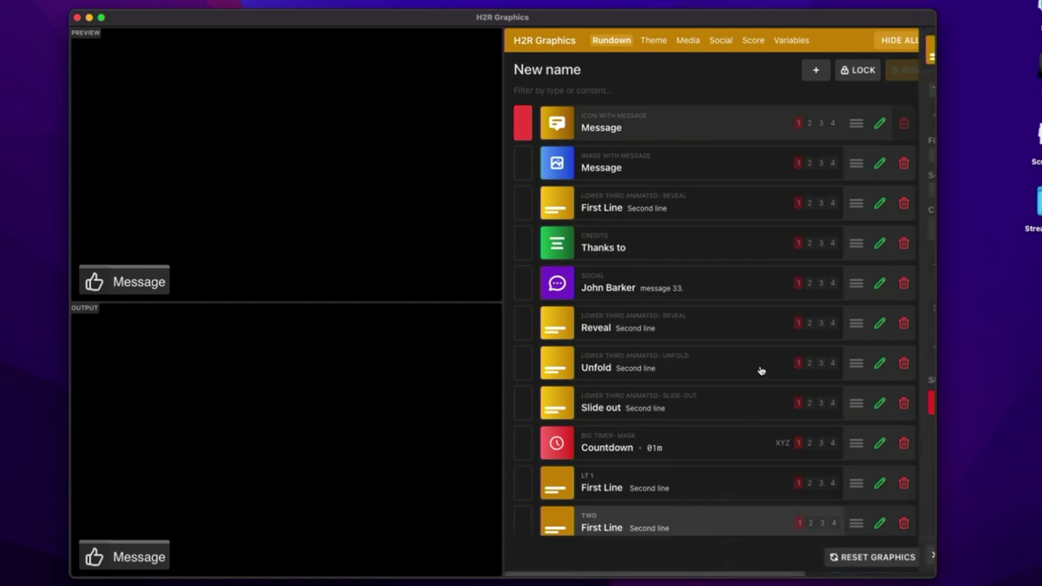
pyautogui.doubleClick(783, 87)
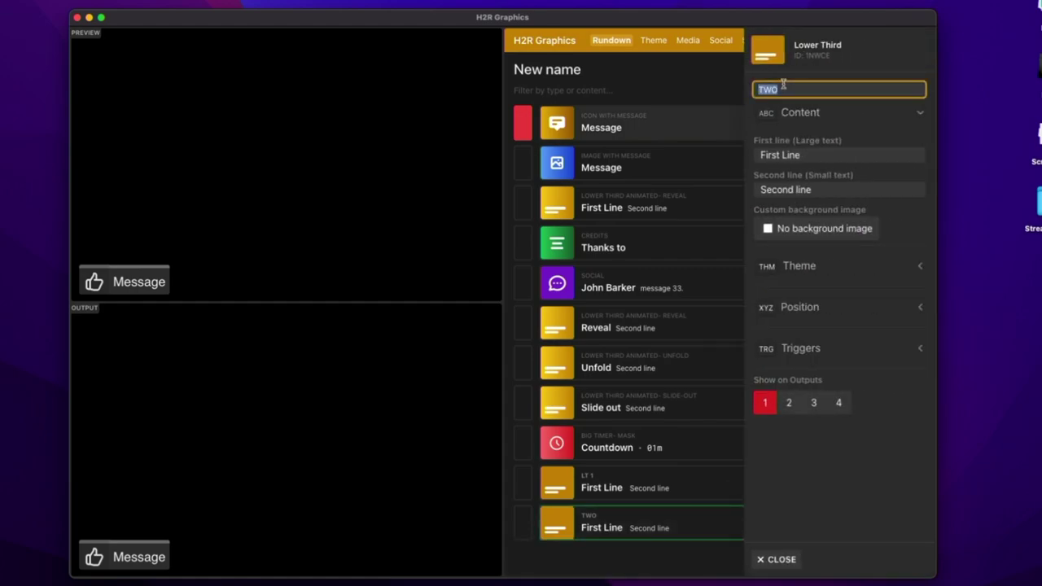
pyautogui.write('LT 2')
pyautogui.click(778, 559)
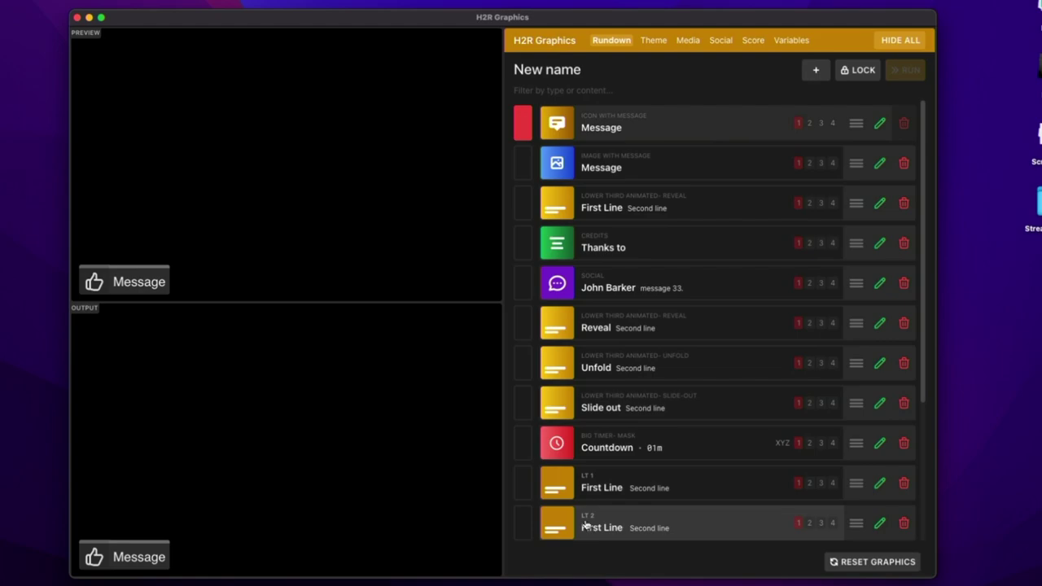
# Close the control room, then open and close the project's Social control window
pyautogui.click(77, 17)
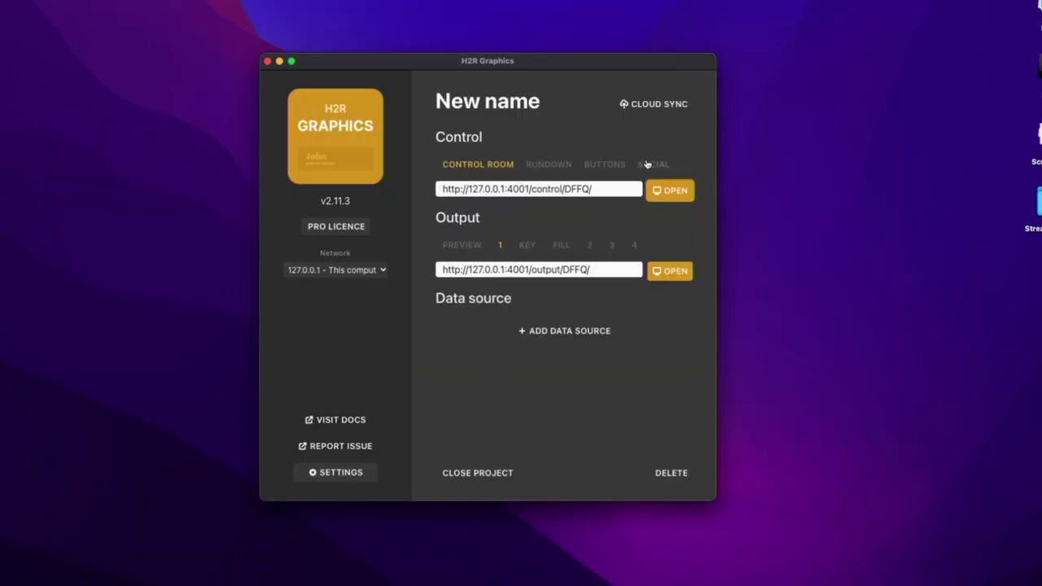
pyautogui.click(654, 165)
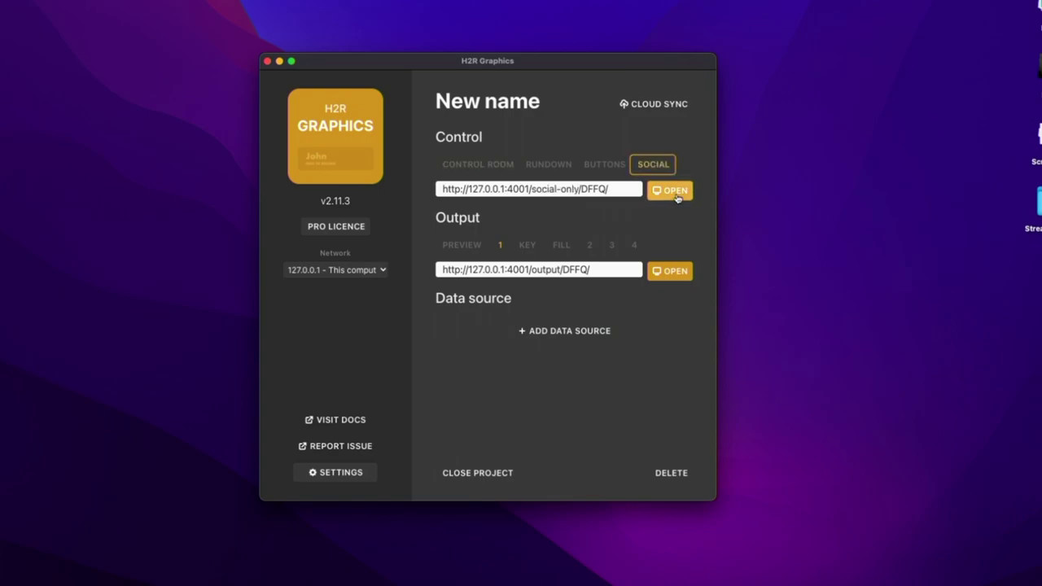
pyautogui.click(671, 191)
pyautogui.moveTo(548, 21); pyautogui.dragTo(572, 30)
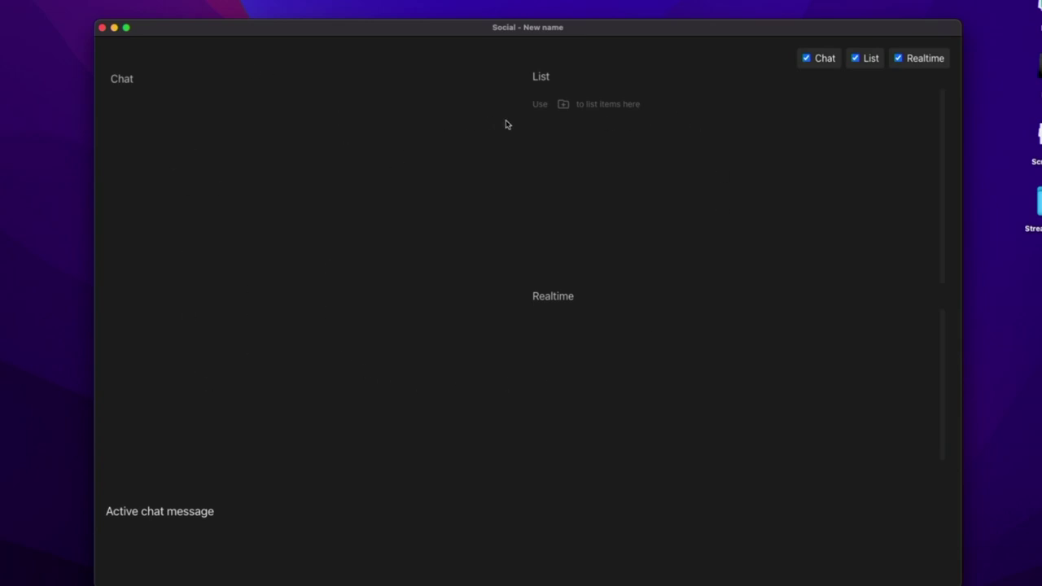
pyautogui.click(102, 29)
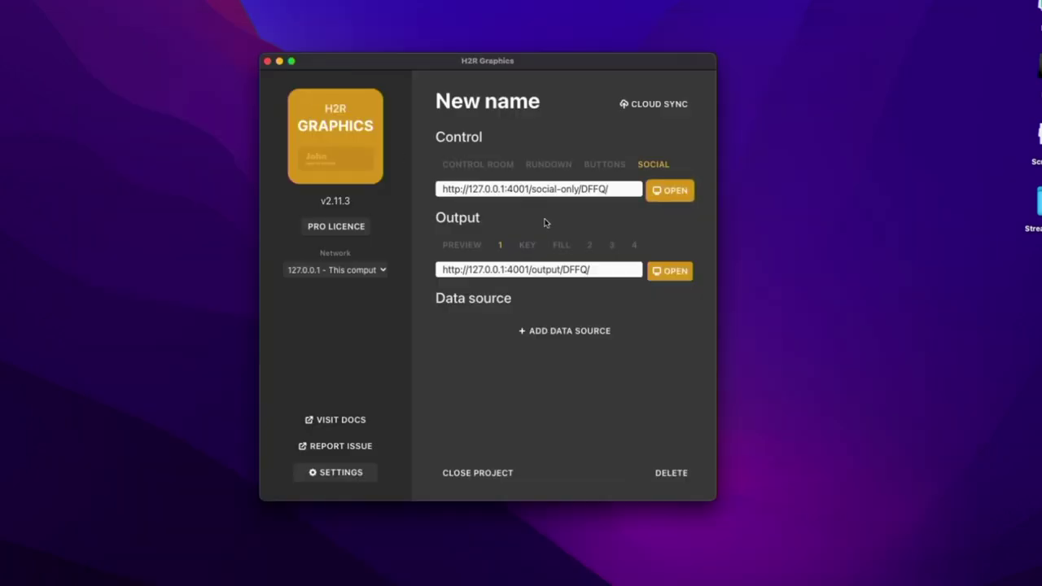
# Switch the network address to 172.16.0.22 and select the updated control URL
pyautogui.click(528, 189)
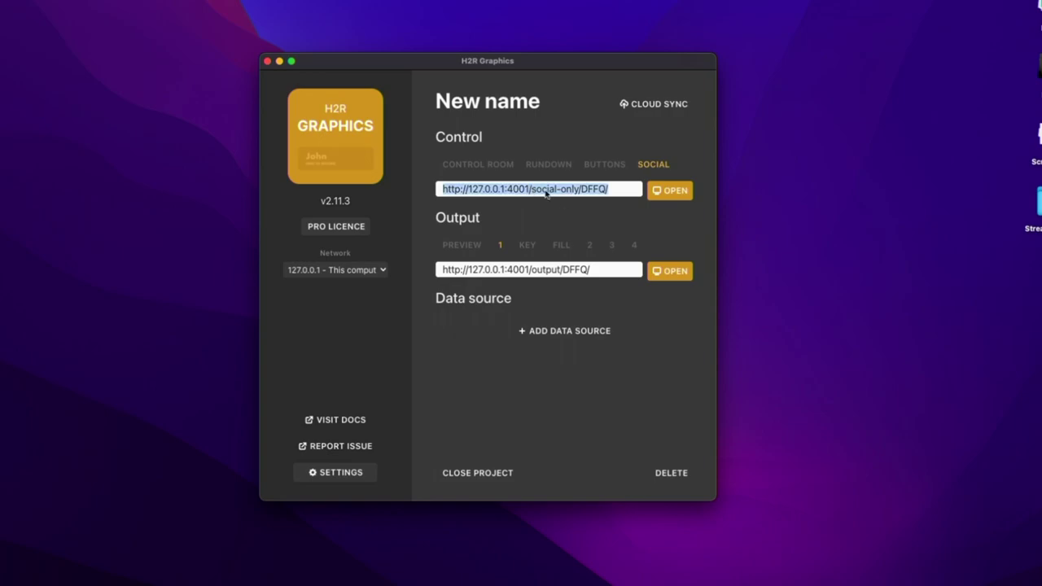
pyautogui.click(337, 269)
pyautogui.click(331, 286)
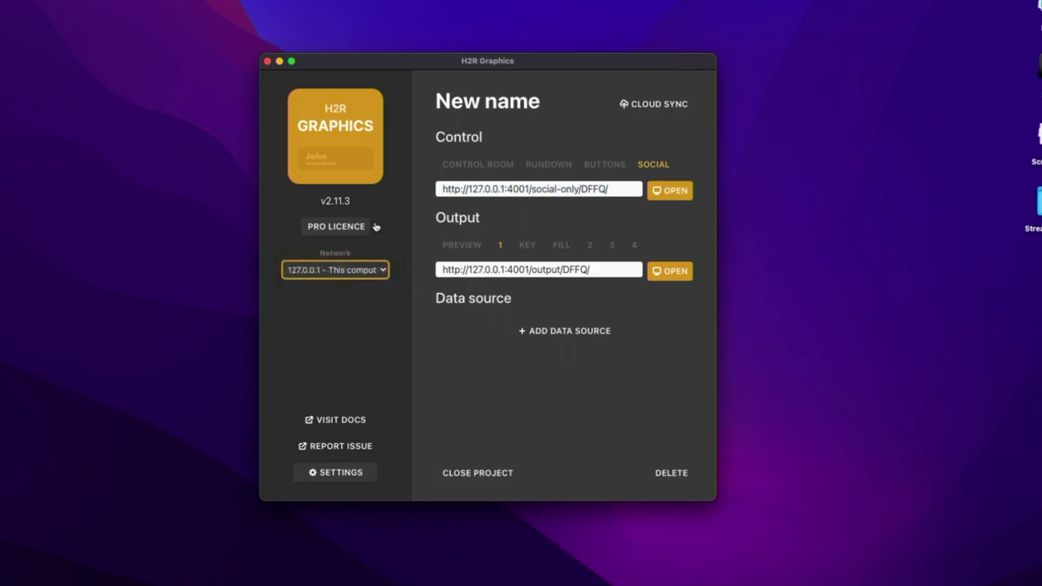
pyautogui.tripleClick(534, 191)
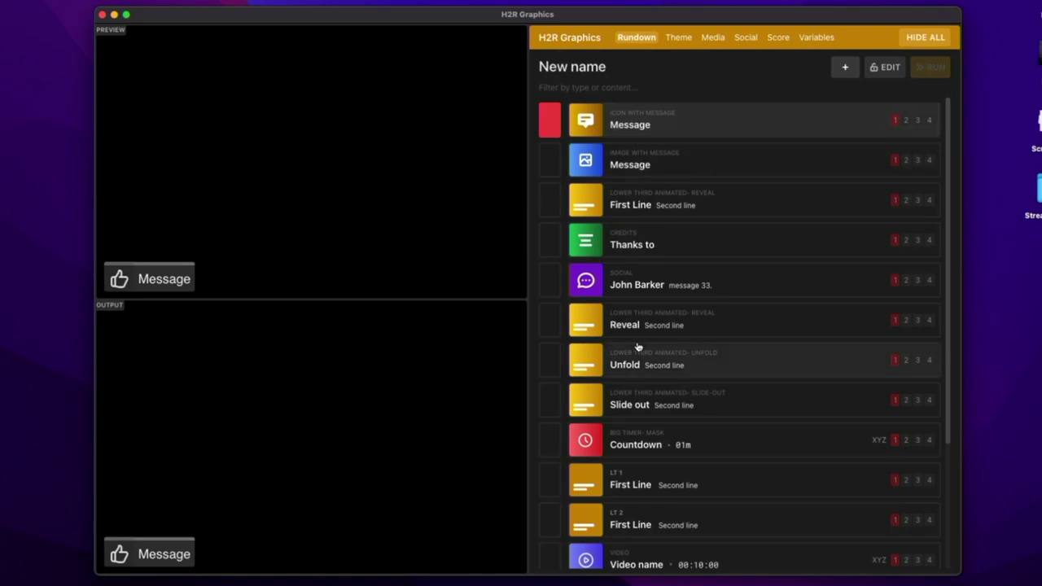
# Hide all graphics, then take LT 1 and LT 2 on air and back off
pyautogui.scroll(-1, 640, 347)
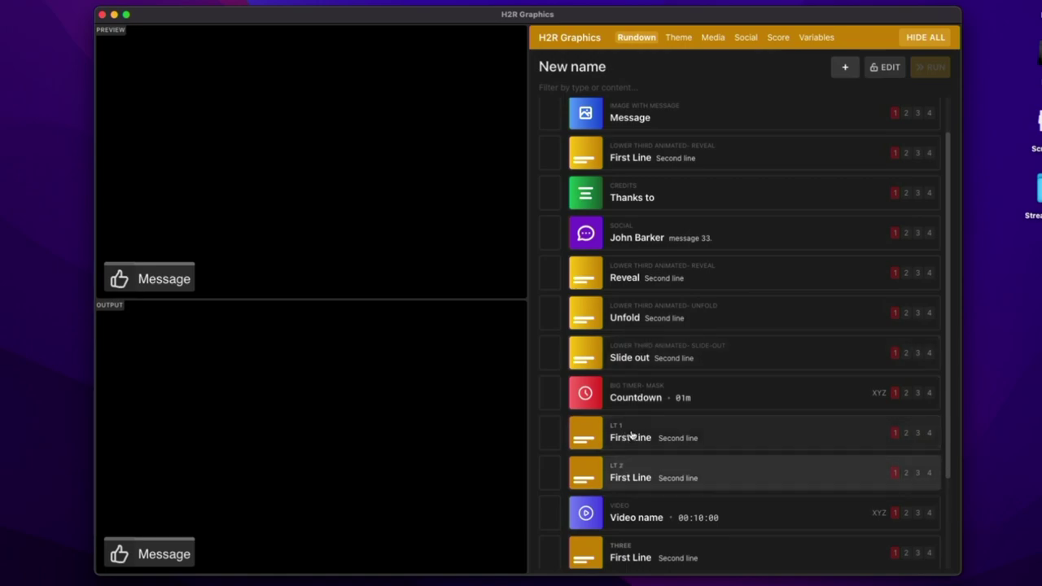
pyautogui.click(926, 38)
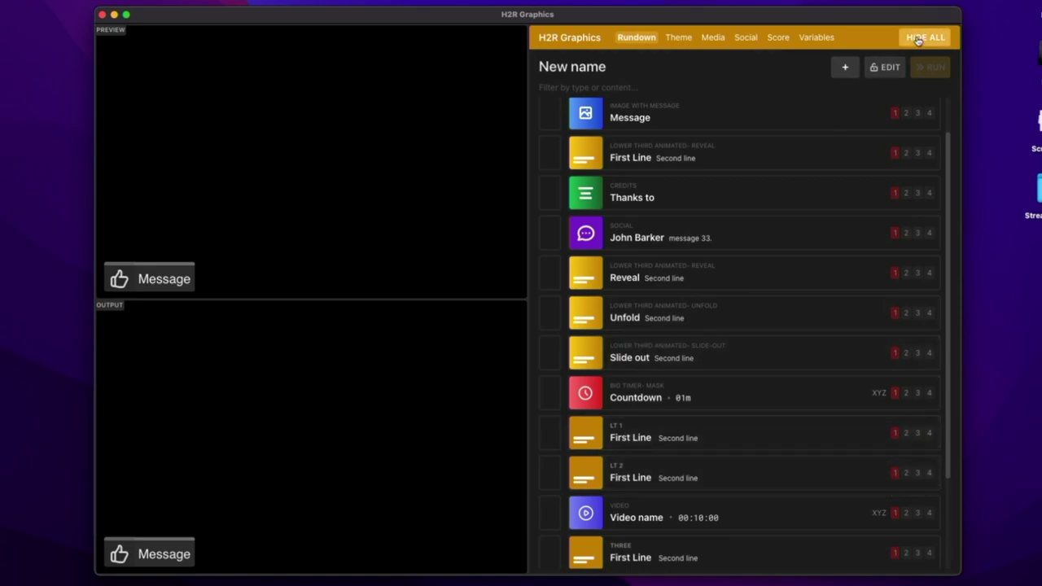
pyautogui.click(665, 439)
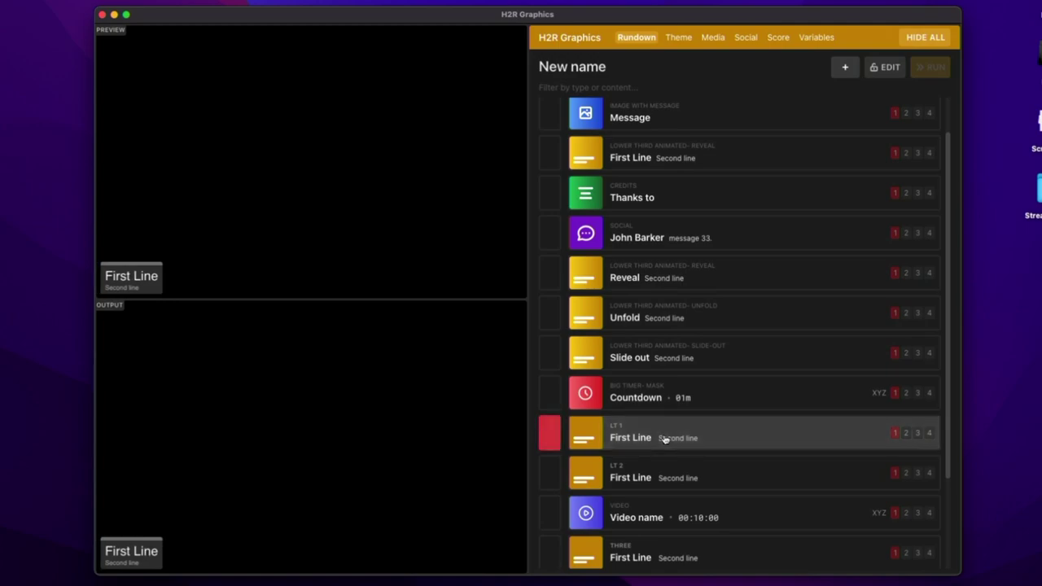
pyautogui.click(665, 438)
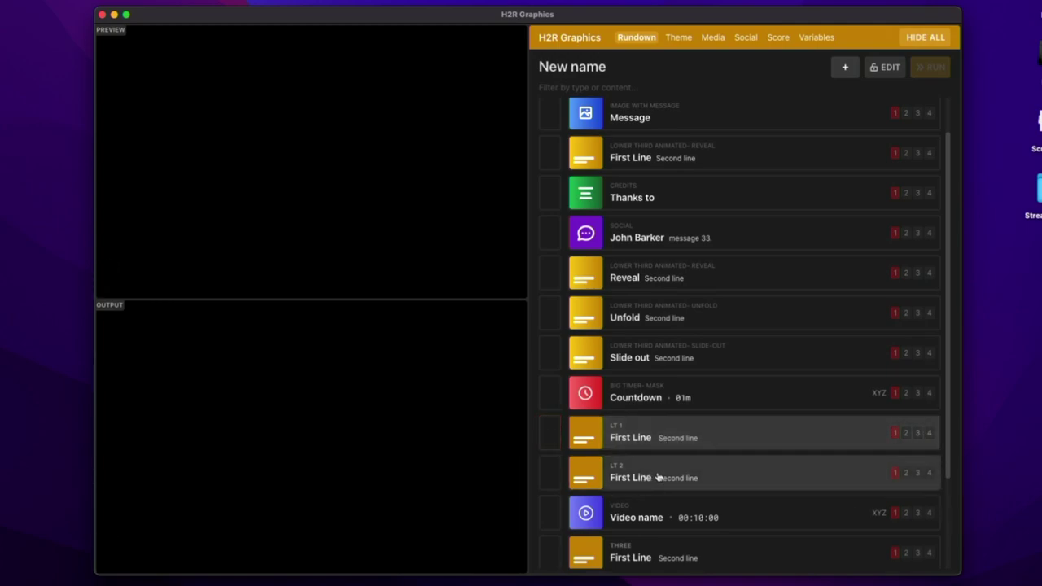
pyautogui.click(658, 477)
pyautogui.click(658, 477)
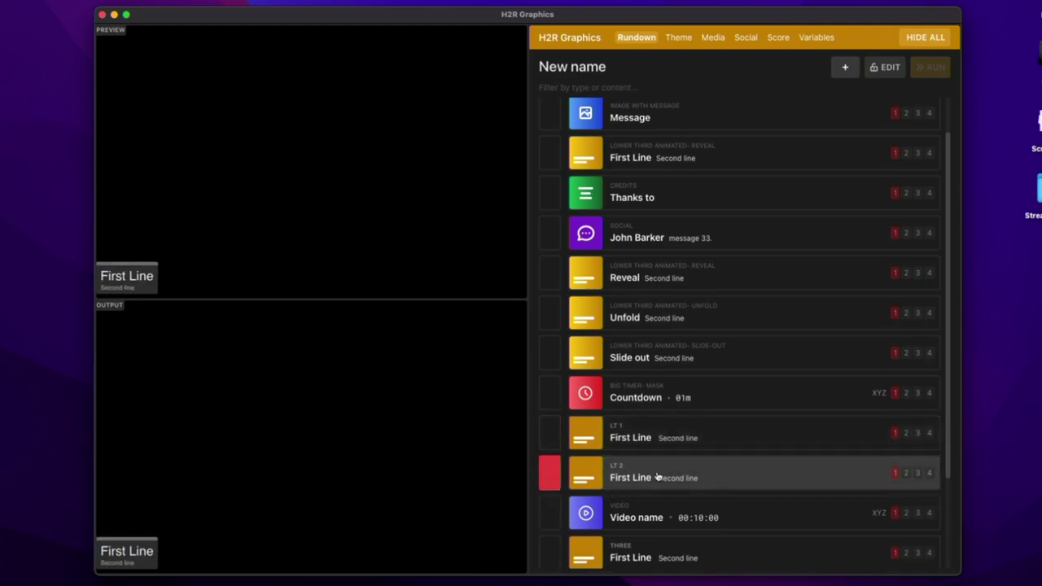
pyautogui.click(657, 477)
# Set LT 2's theme transition override to Scale & Fade
pyautogui.rightClick(704, 475)
pyautogui.click(720, 485)
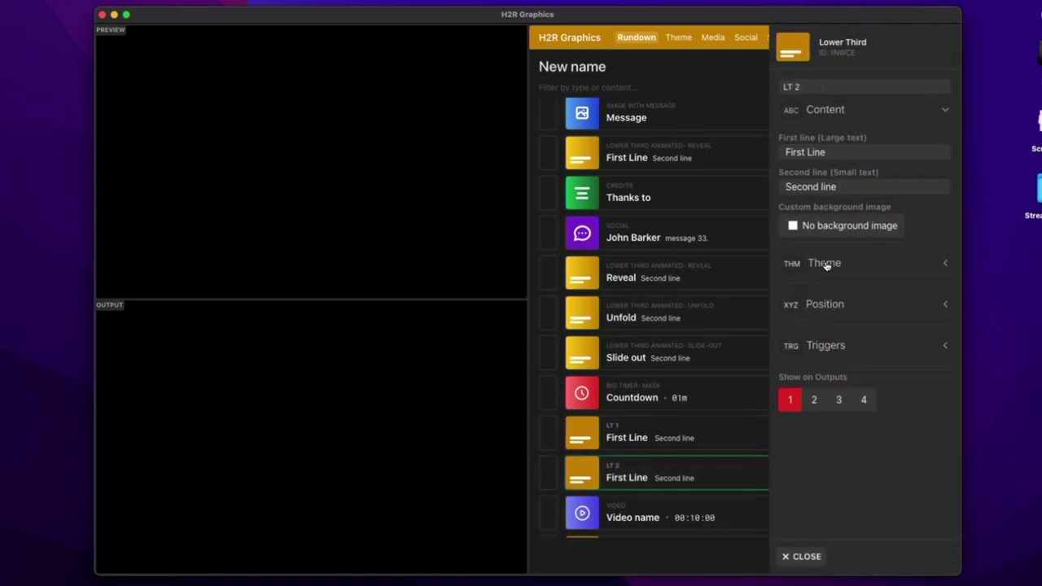
pyautogui.click(828, 267)
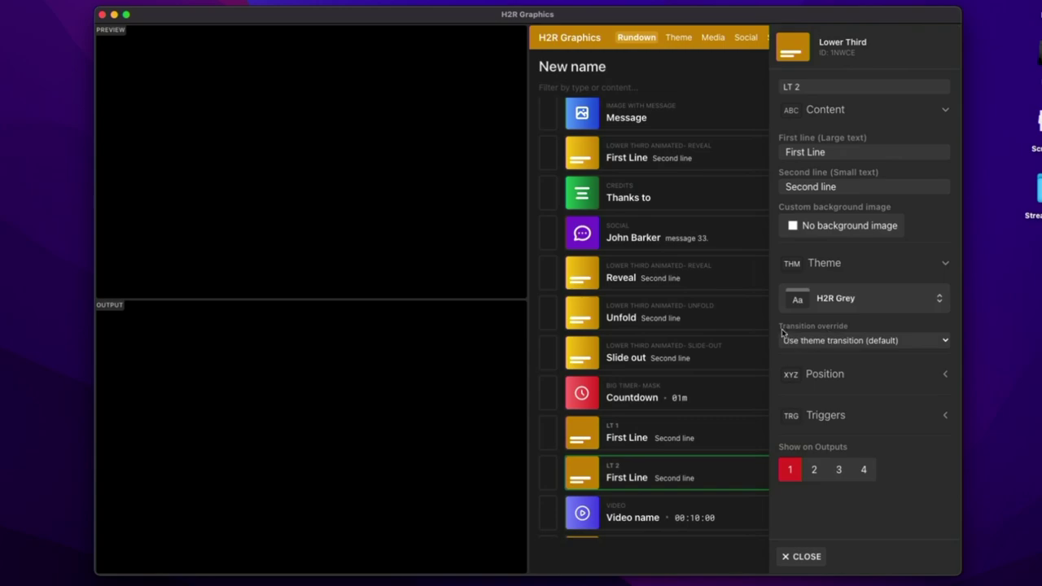
pyautogui.click(850, 342)
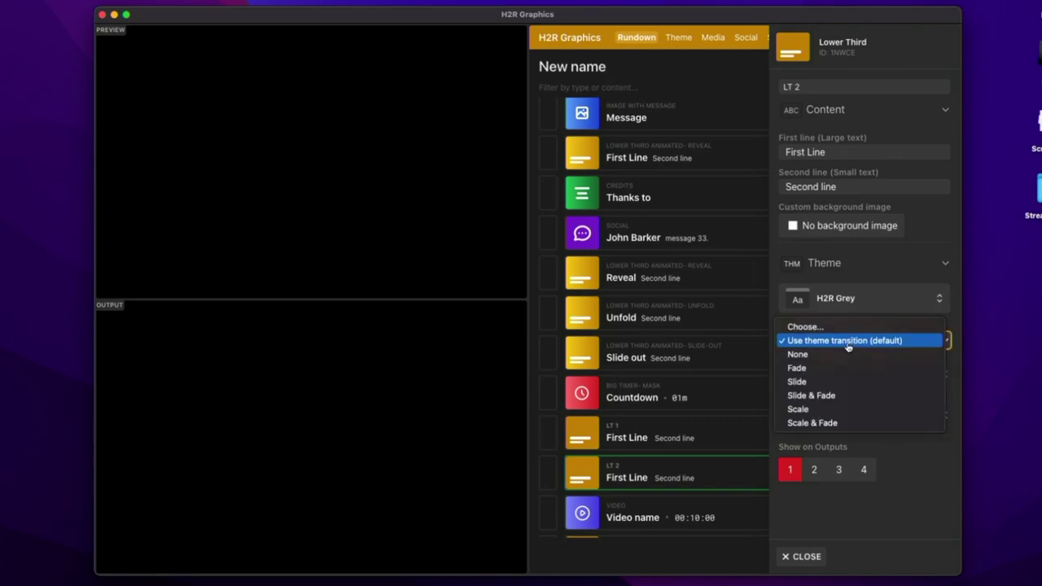
pyautogui.click(815, 423)
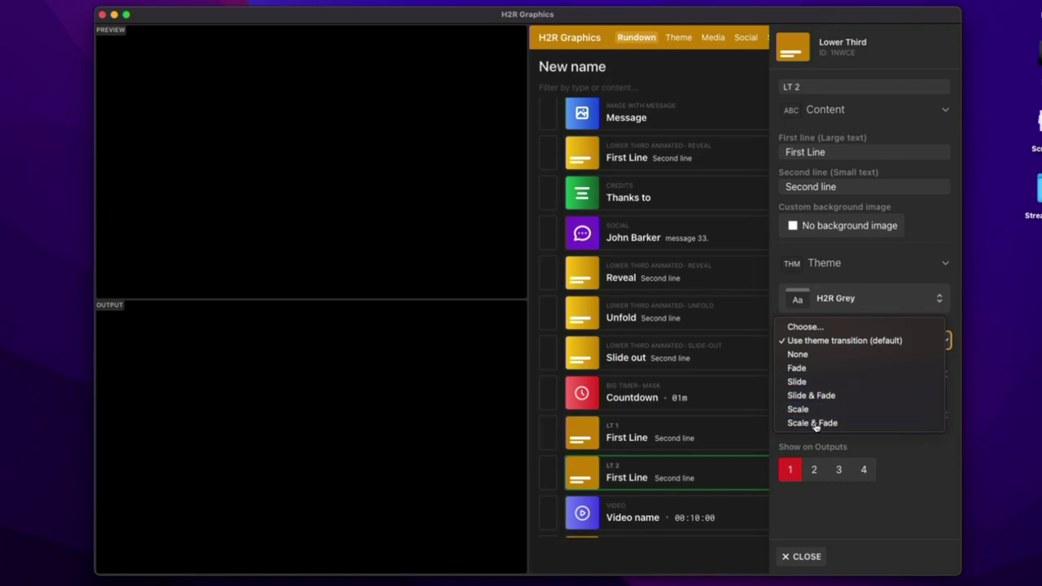
pyautogui.click(803, 557)
# Toggle LT 1 on and off air, then put LT 2 on air
pyautogui.click(659, 429)
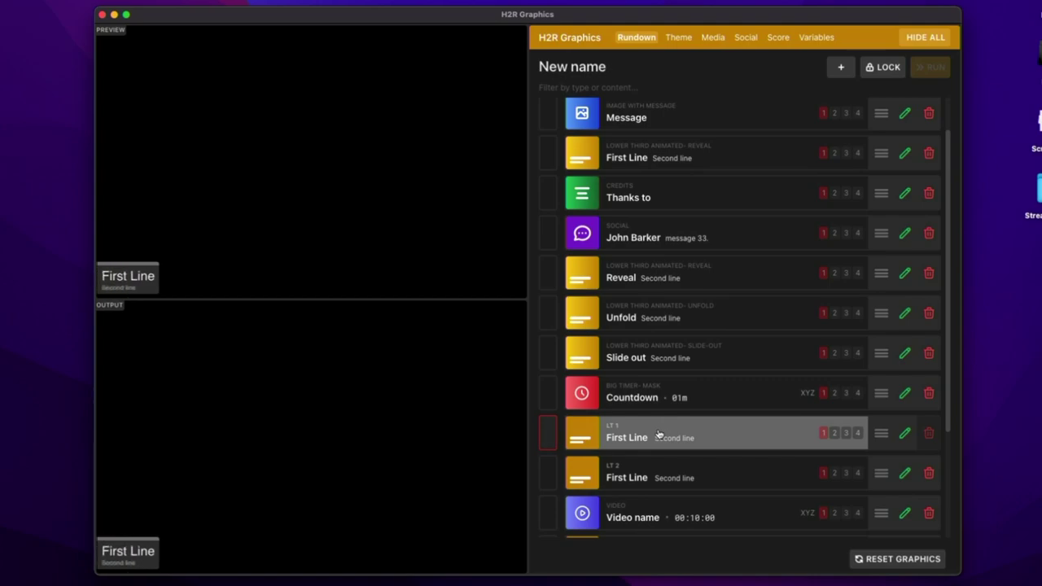
pyautogui.click(658, 434)
pyautogui.click(639, 474)
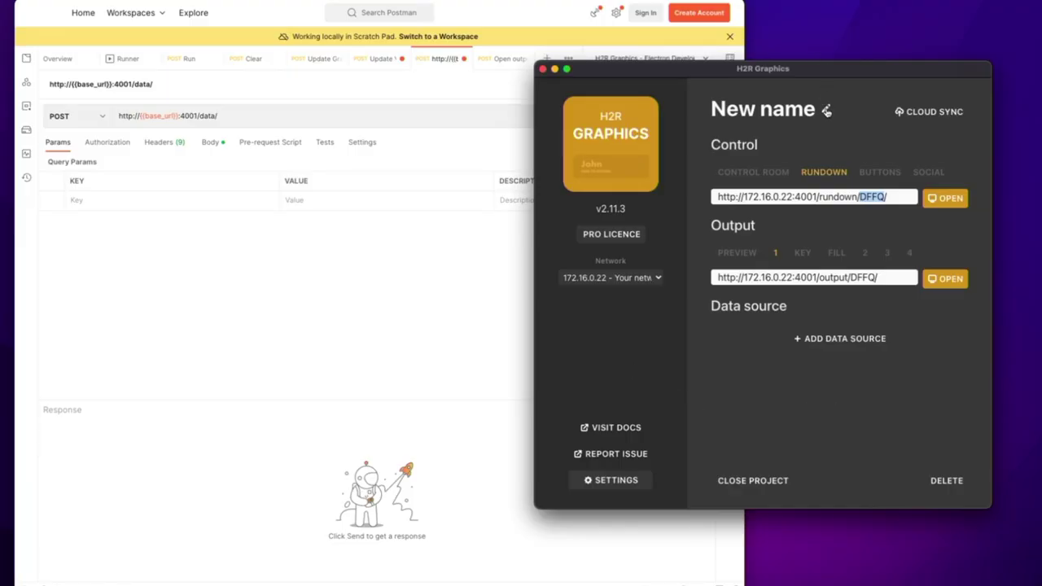
# Add an HTTP Listener data source to the project
pyautogui.click(824, 341)
pyautogui.click(795, 349)
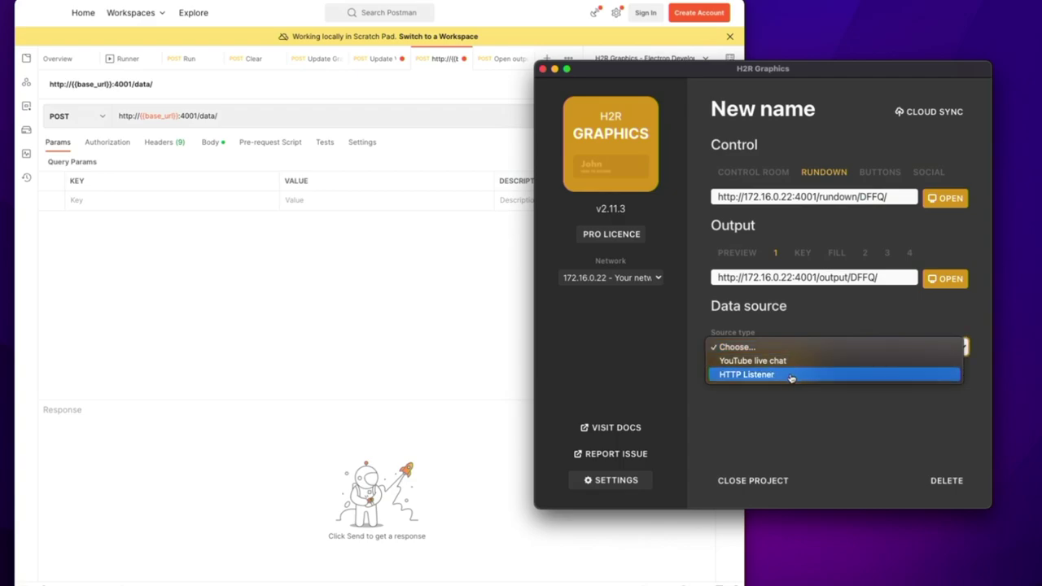
pyautogui.click(764, 378)
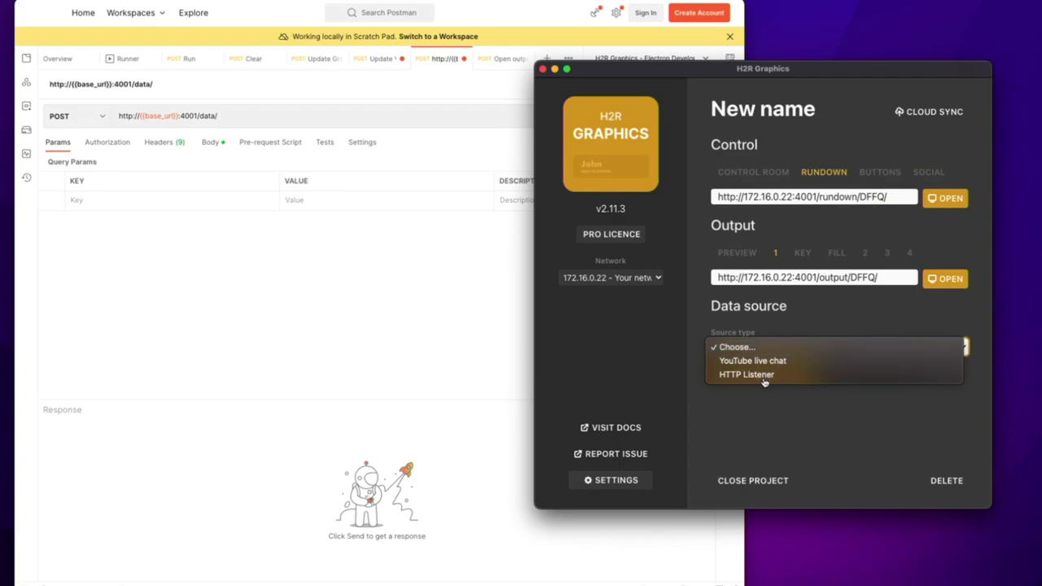
pyautogui.click(758, 375)
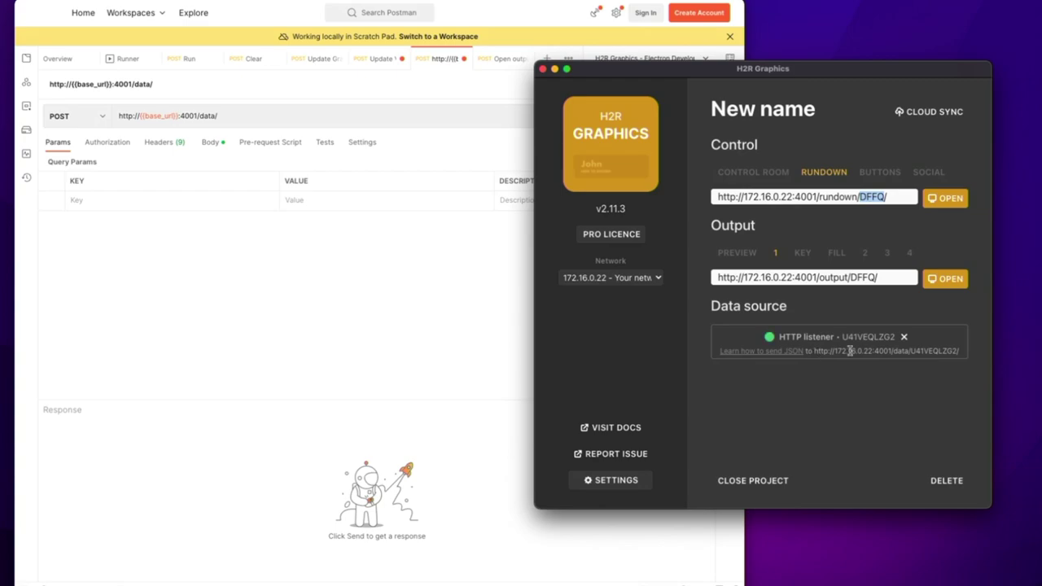
# Select the listener ID at the end of the HTTP listener's data URL
pyautogui.doubleClick(930, 351)
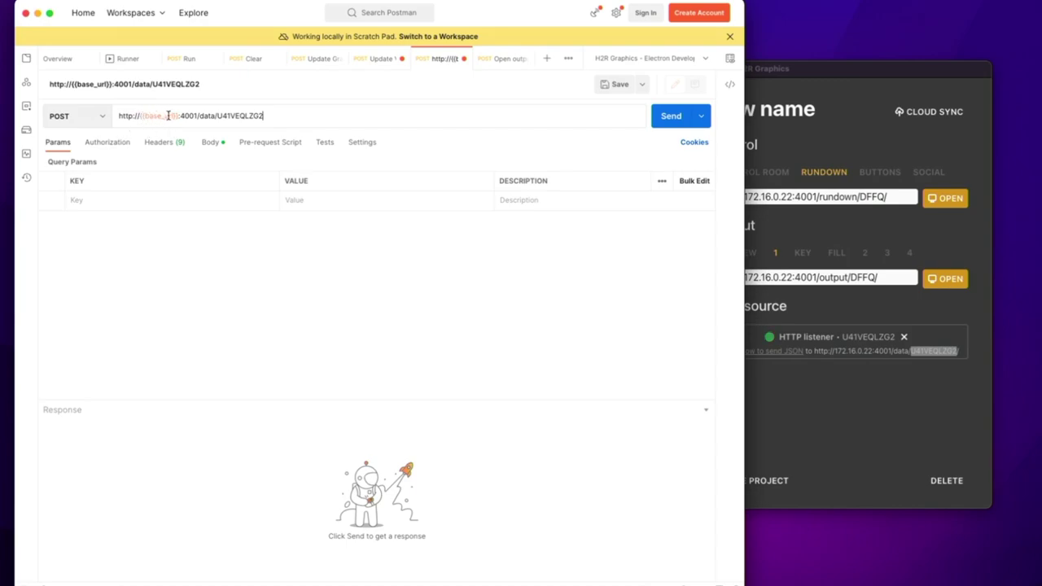
# Open the Postman request's JSON body and enlarge the editor to show more lines
pyautogui.moveTo(166, 115)
pyautogui.doubleClick(226, 116)
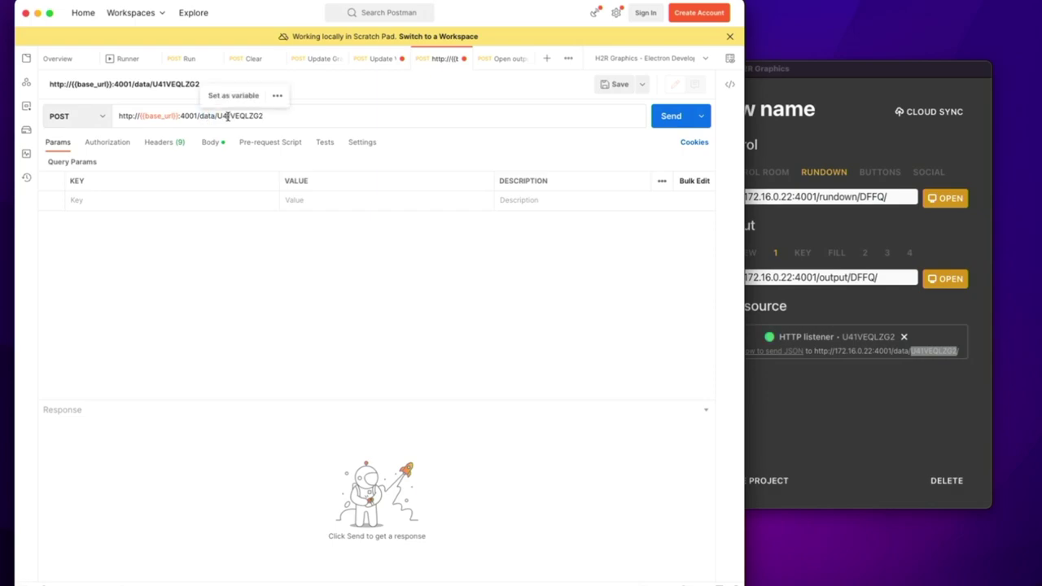
pyautogui.click(289, 115)
pyautogui.click(210, 142)
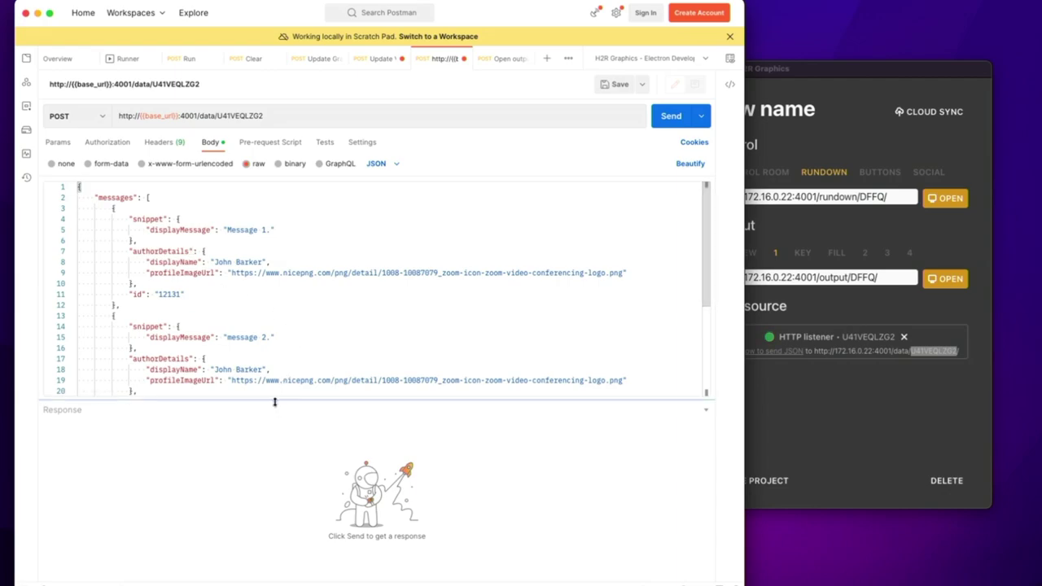
pyautogui.moveTo(274, 399); pyautogui.dragTo(258, 512)
# Go over the messages array fields: snippet, displayMessage, 'Message 1.' text and authorDetails
pyautogui.doubleClick(122, 197)
pyautogui.click(160, 197)
pyautogui.doubleClick(149, 219)
pyautogui.doubleClick(181, 230)
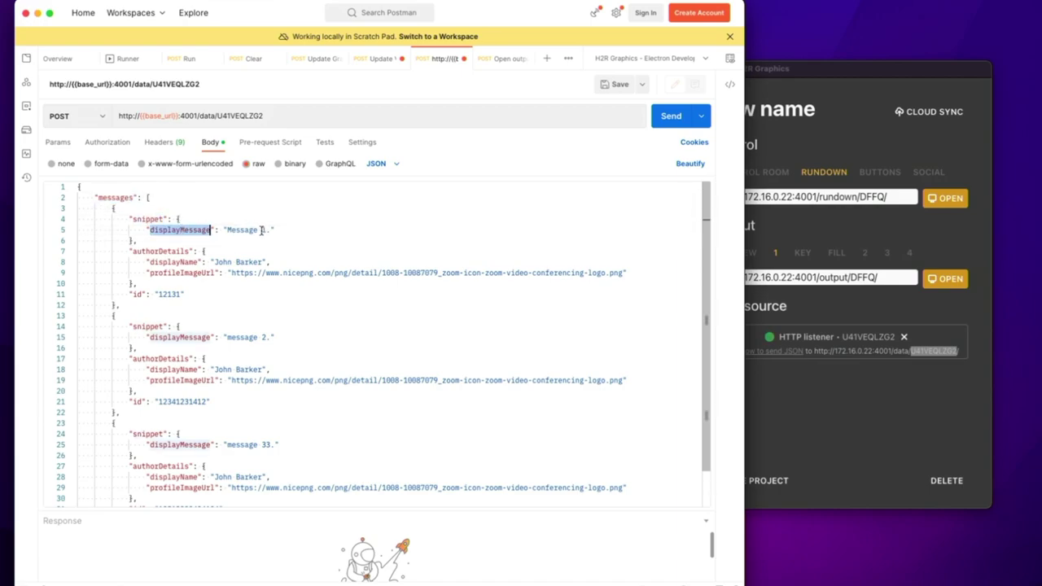
pyautogui.click(264, 231)
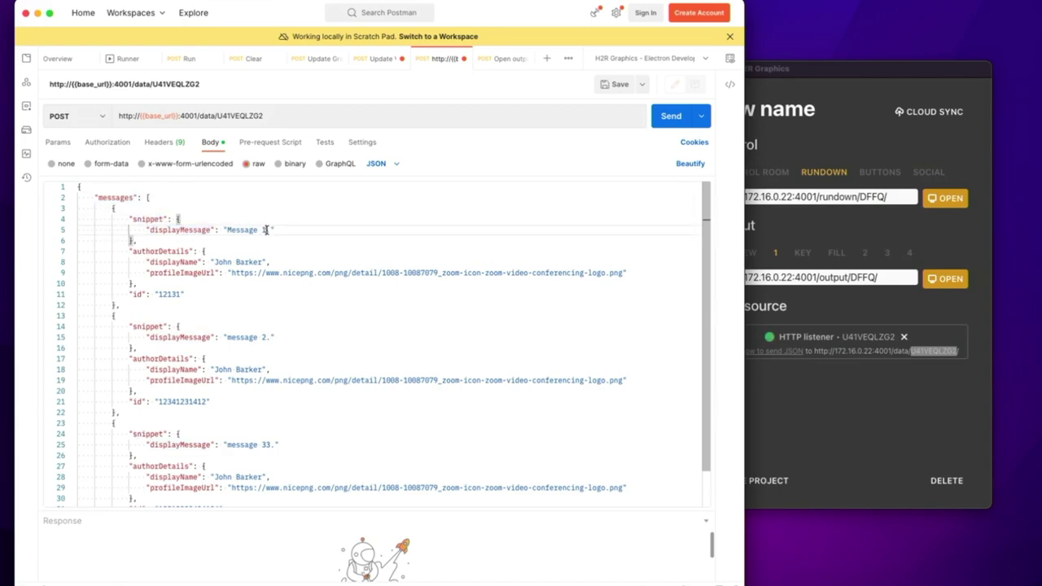
pyautogui.doubleClick(149, 252)
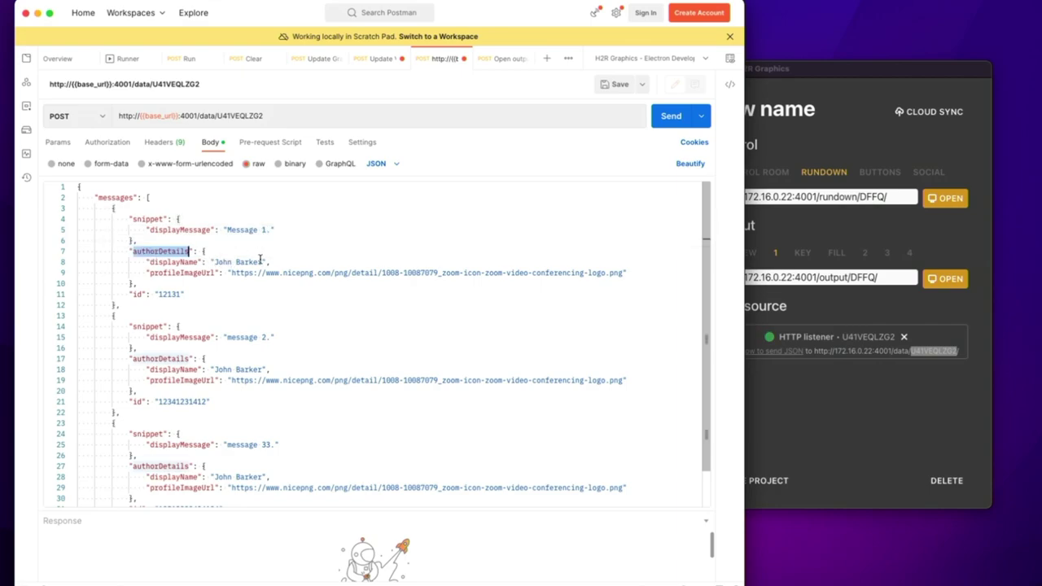
# Change the first names of the second and third message authors
pyautogui.doubleClick(221, 369)
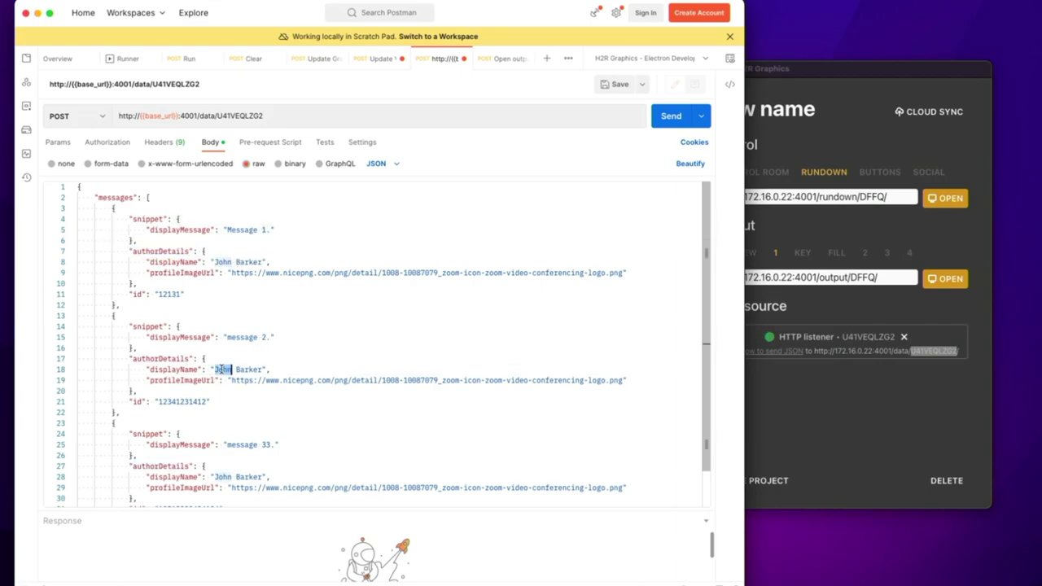
pyautogui.write('Sean')
pyautogui.scroll(-2, 249, 366)
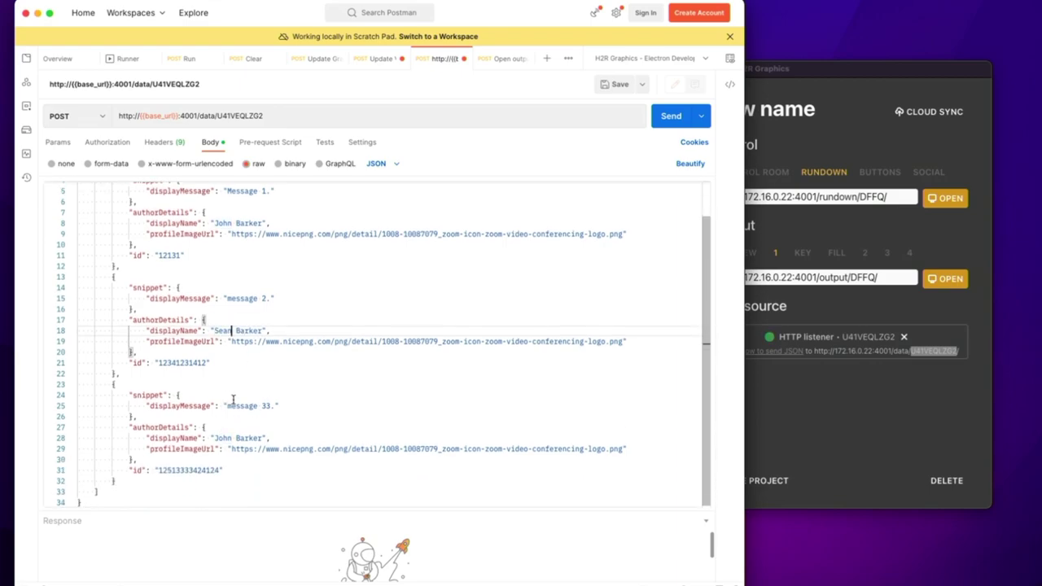
pyautogui.doubleClick(225, 438)
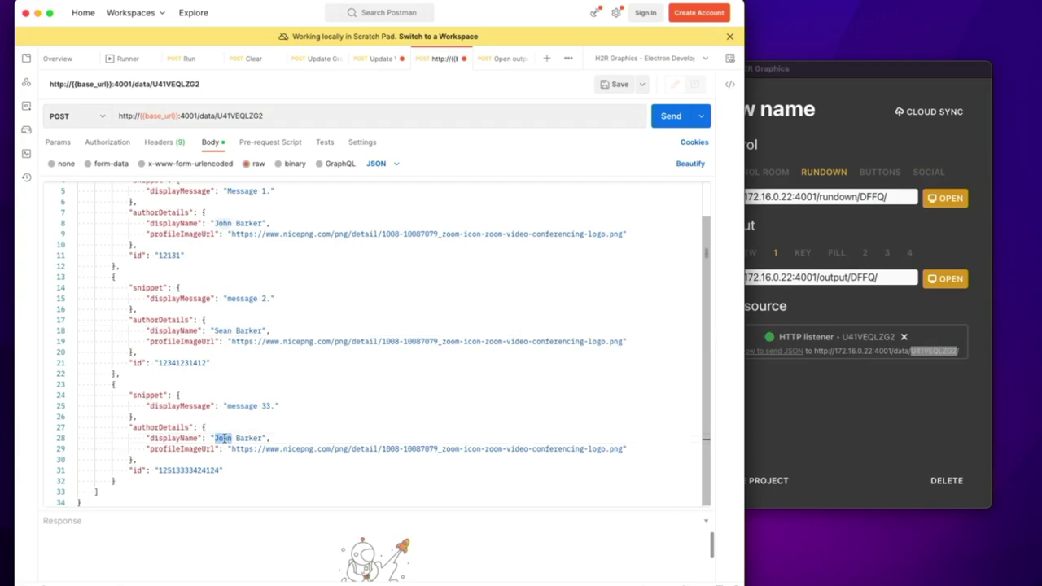
pyautogui.write('Liam')
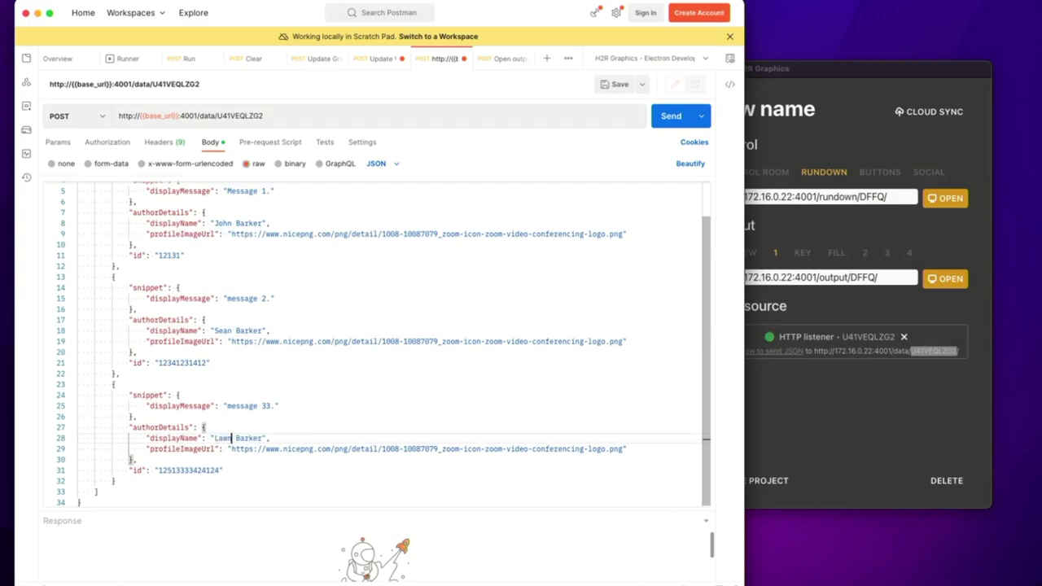
pyautogui.scroll(1, 223, 260)
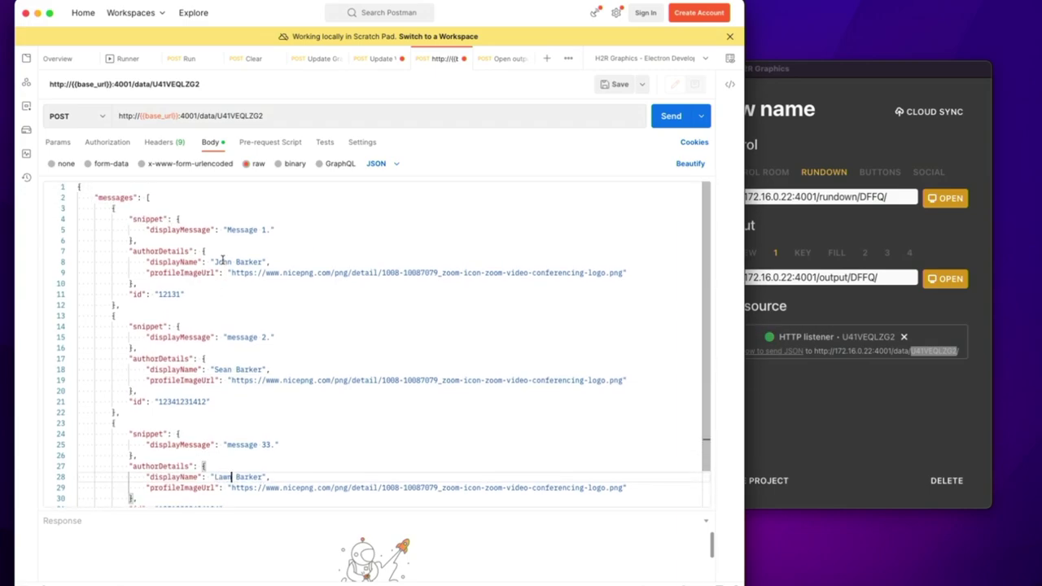
# Replace the three message ids with 1, 2 and 3
pyautogui.moveTo(128, 295); pyautogui.dragTo(224, 296)
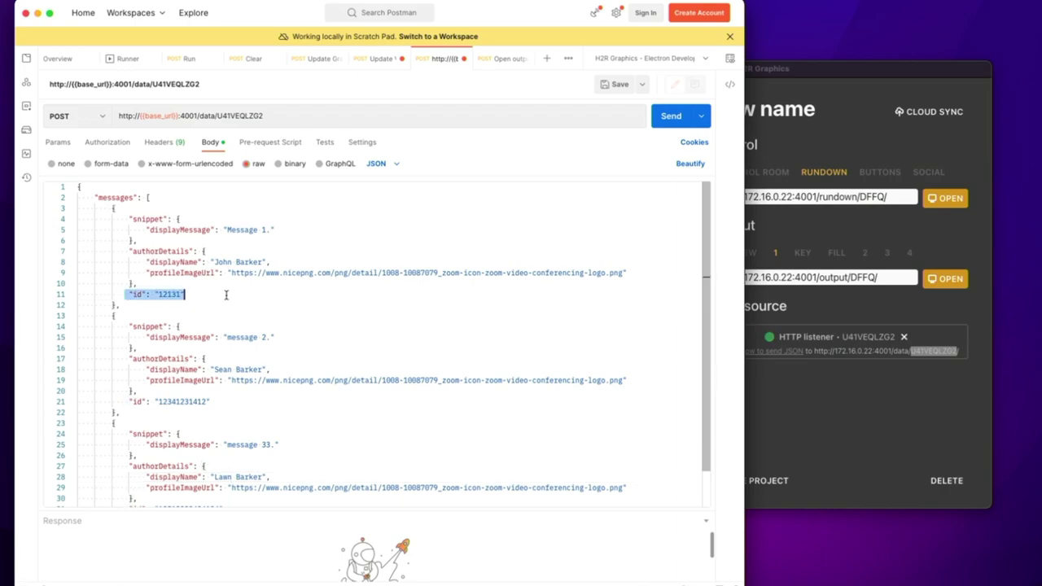
pyautogui.doubleClick(171, 295)
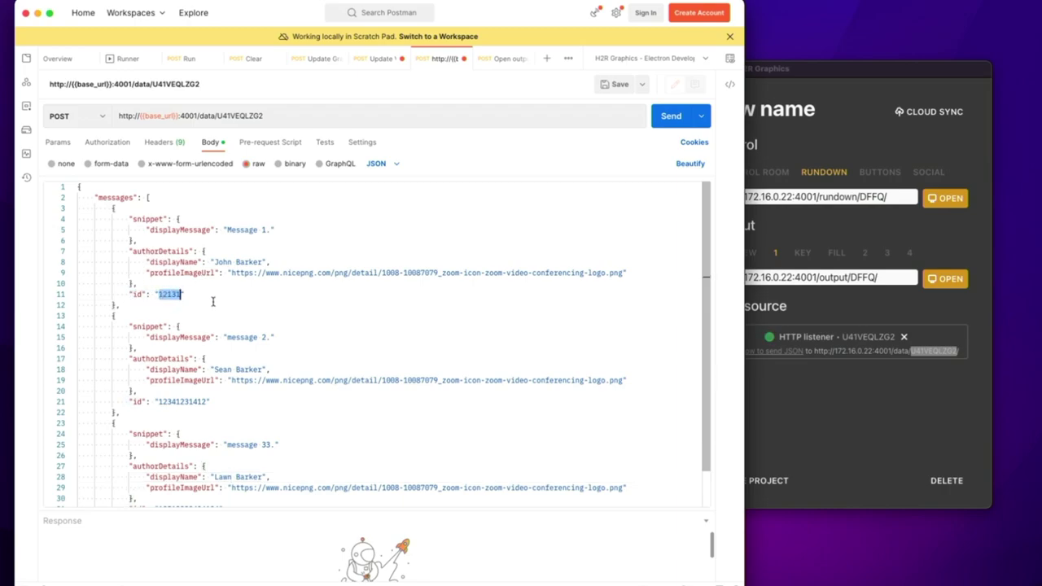
pyautogui.write('1')
pyautogui.scroll(-1, 192, 383)
pyautogui.doubleClick(184, 388)
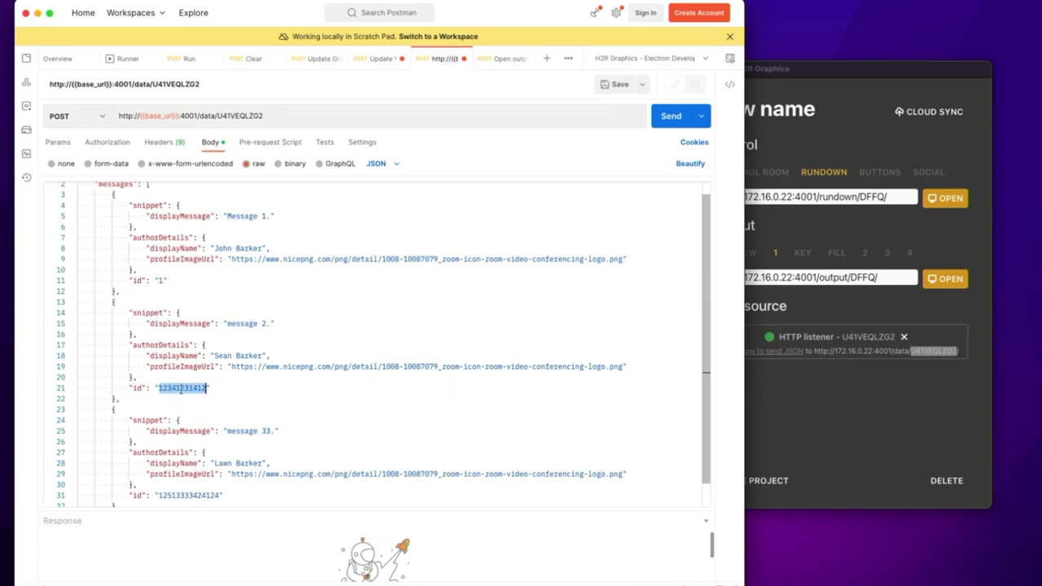
pyautogui.write('2')
pyautogui.scroll(-1, 189, 393)
pyautogui.doubleClick(187, 477)
pyautogui.press('BackSpace')
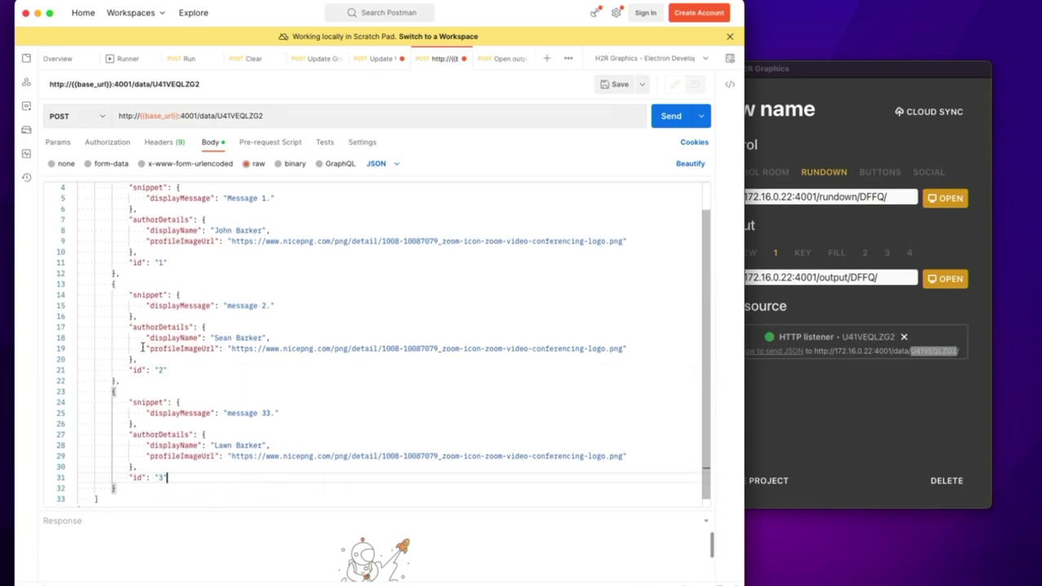
pyautogui.write('3')
pyautogui.scroll(3, 297, 267)
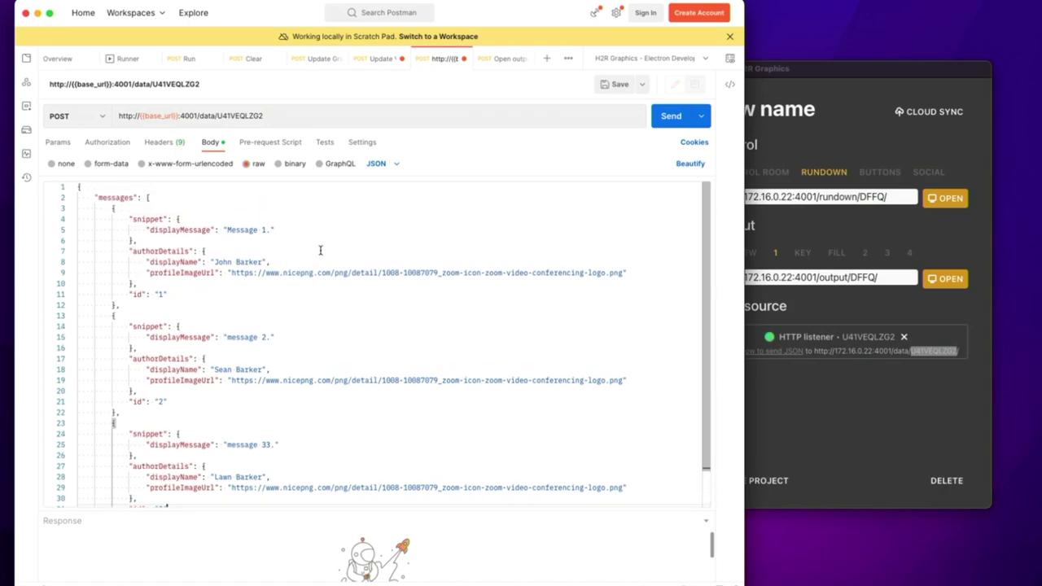
pyautogui.click(830, 403)
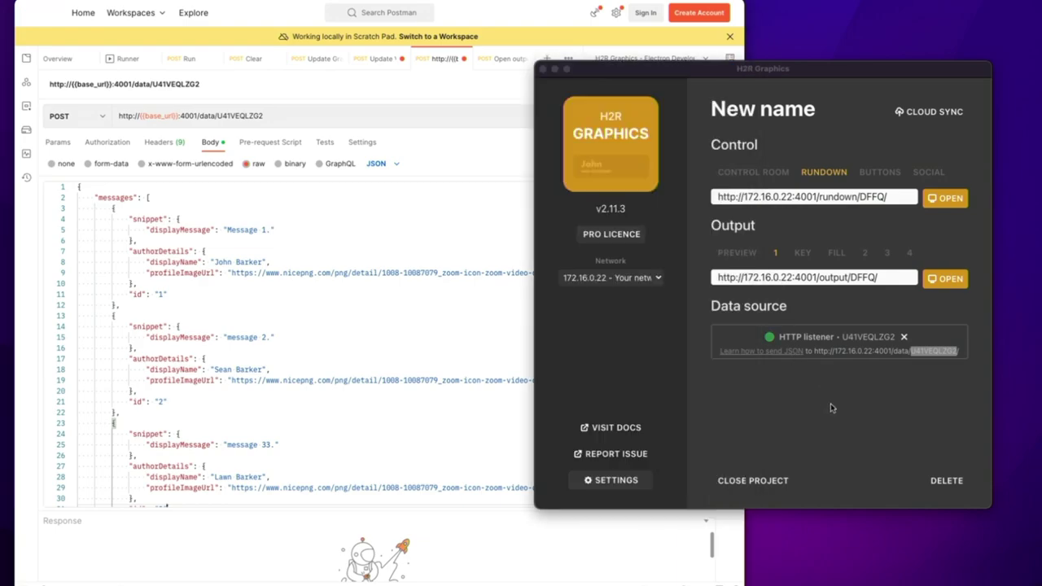
# Open the control window on the Social page and make it taller
pyautogui.click(943, 198)
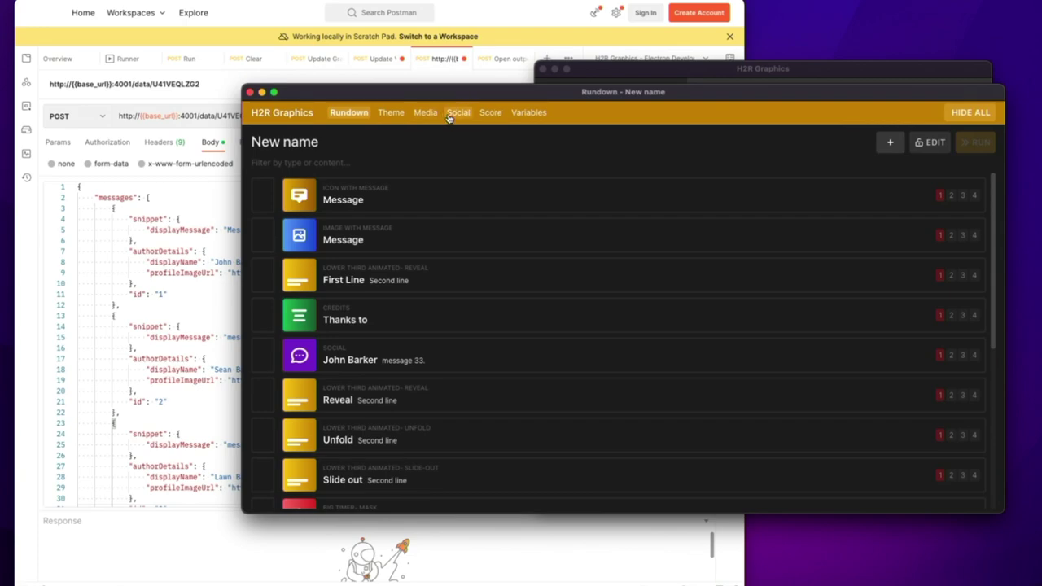
pyautogui.click(458, 112)
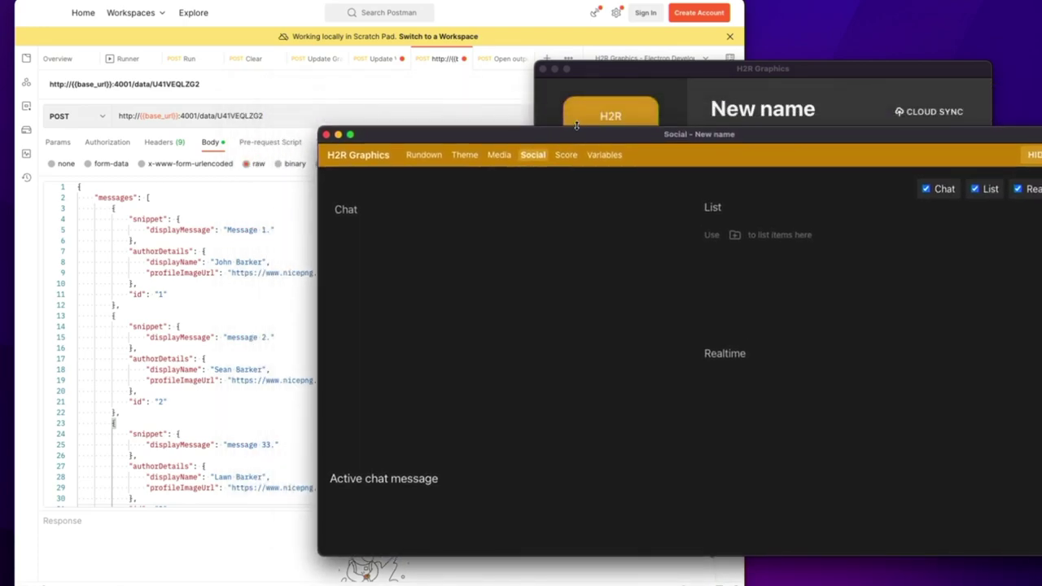
pyautogui.moveTo(577, 126); pyautogui.dragTo(584, 27)
# Send the POST request from Postman and check the three messages on the Social page
pyautogui.click(272, 89)
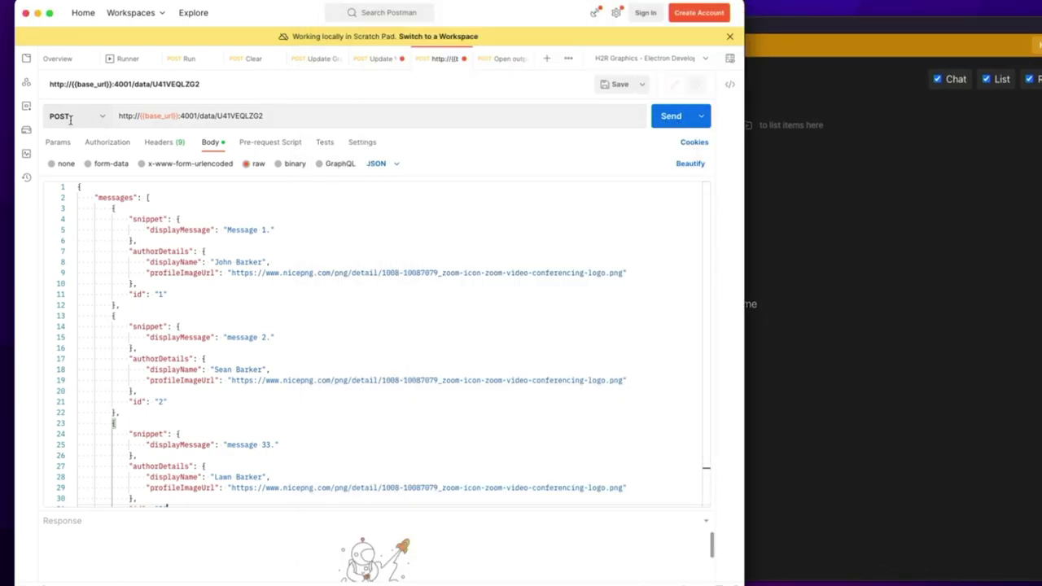
pyautogui.click(669, 116)
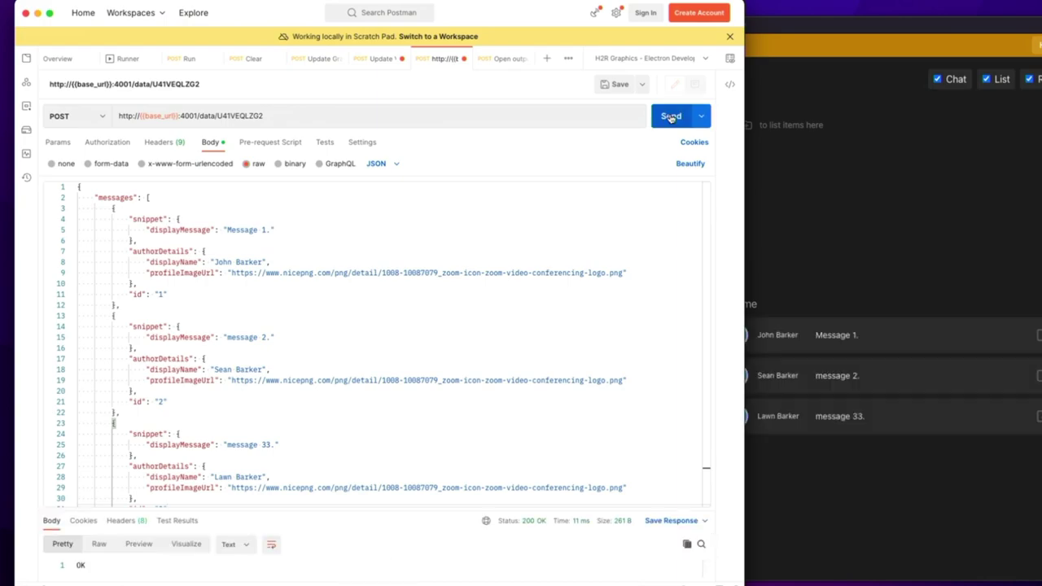
pyautogui.click(823, 99)
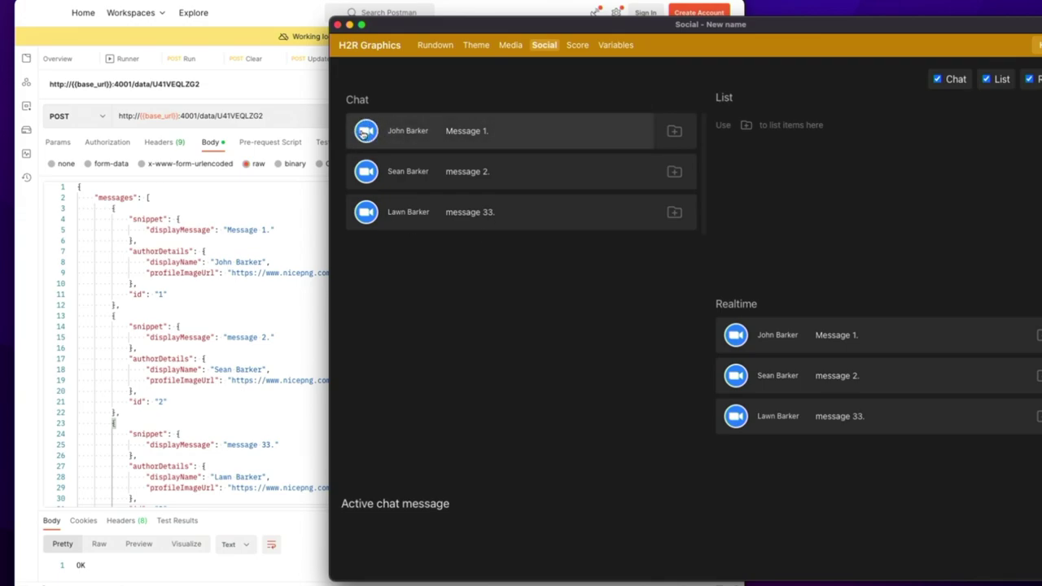
# In Postman, select the profileImageUrl value on line 9 of the request body
pyautogui.click(263, 232)
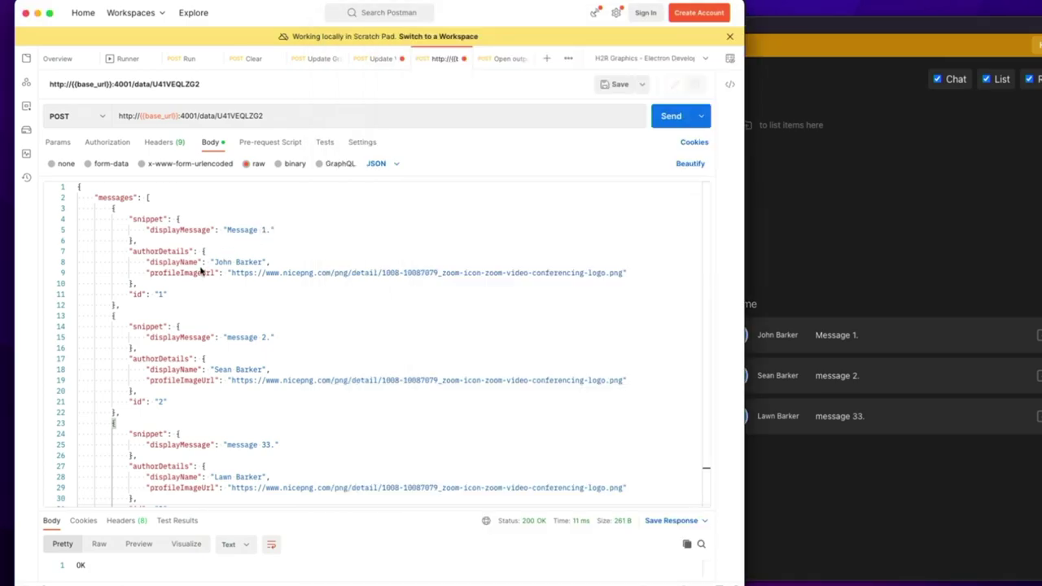
pyautogui.doubleClick(189, 273)
pyautogui.moveTo(231, 273); pyautogui.dragTo(625, 271)
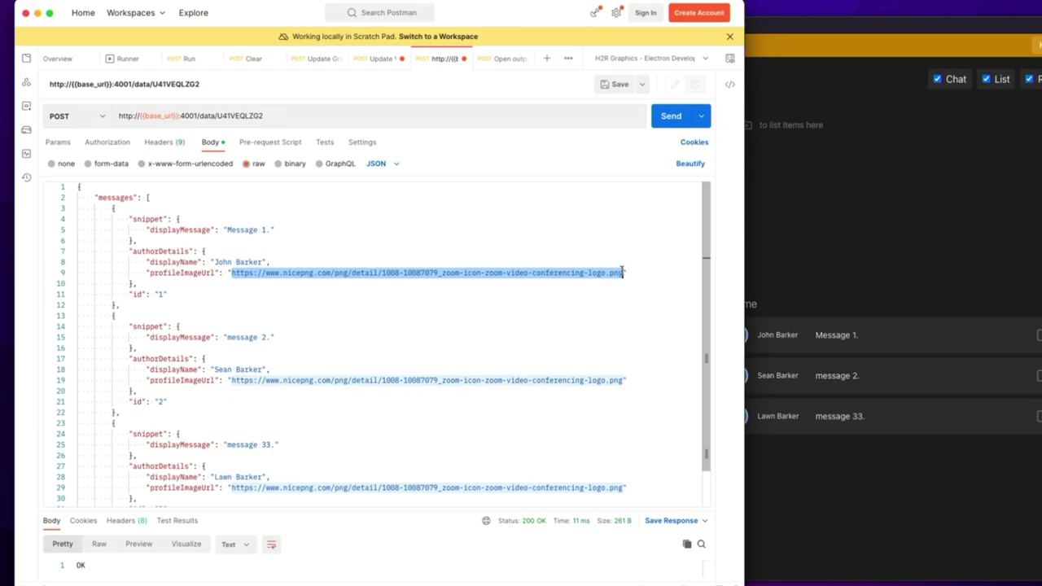
pyautogui.click(549, 290)
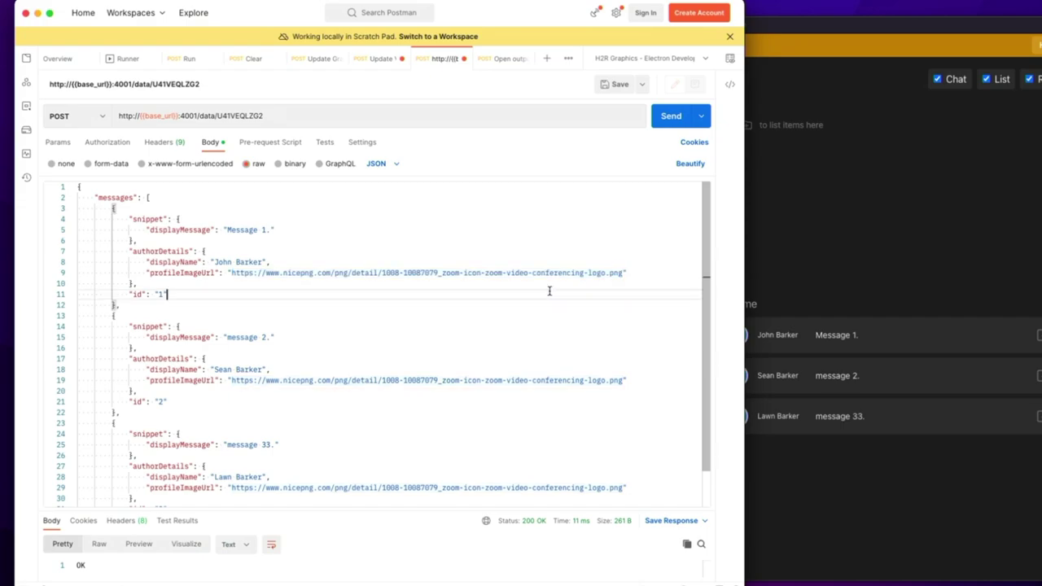
pyautogui.click(445, 273)
pyautogui.doubleClick(609, 273)
# Return to the H2R Graphics Social window listing the three chat messages
pyautogui.click(822, 489)
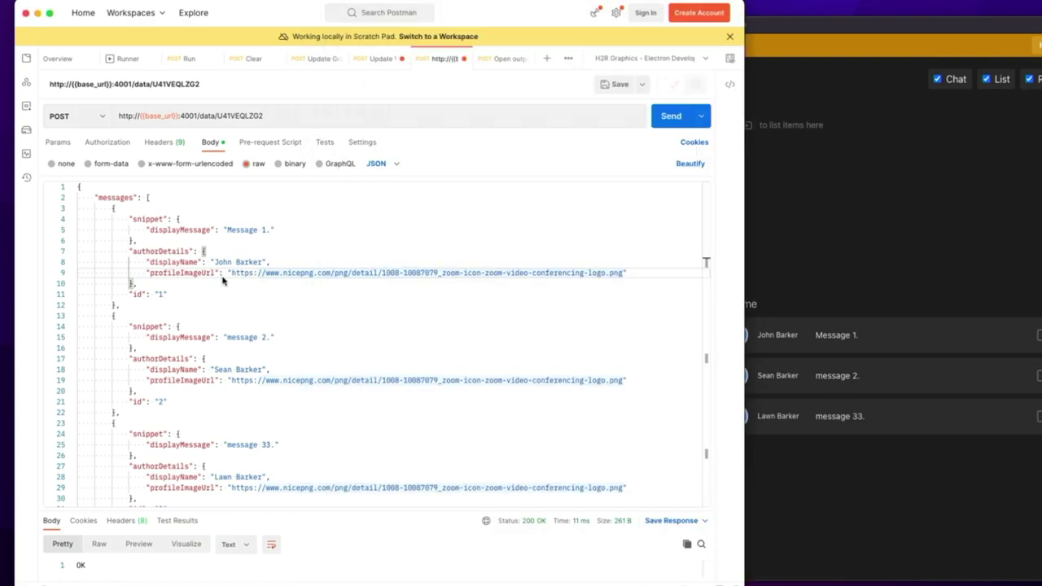
pyautogui.click(209, 273)
pyautogui.click(886, 481)
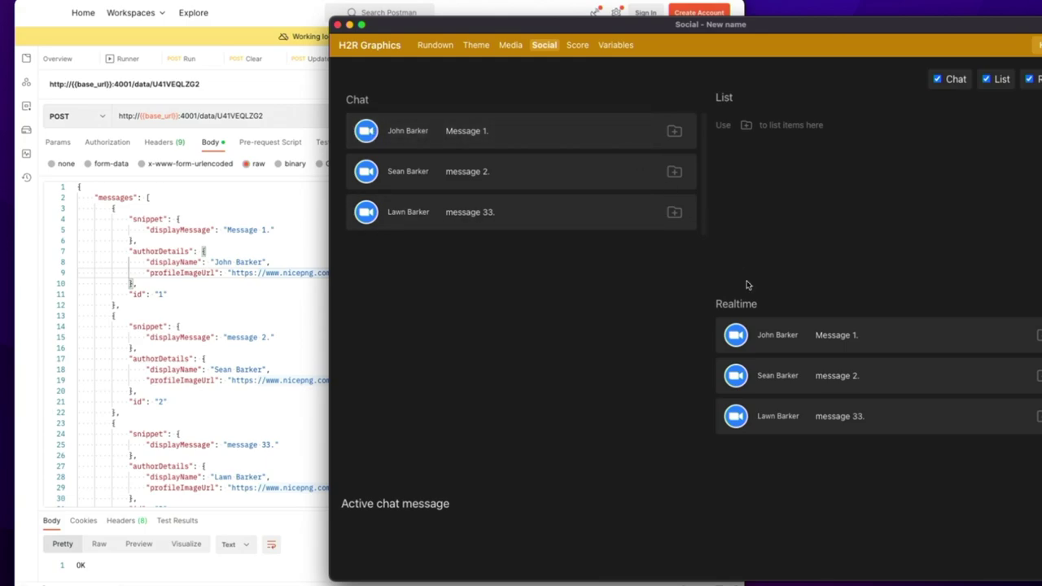
# Open the graphics output window from the main H2R Graphics window
pyautogui.moveTo(855, 30); pyautogui.dragTo(583, 29)
pyautogui.click(946, 260)
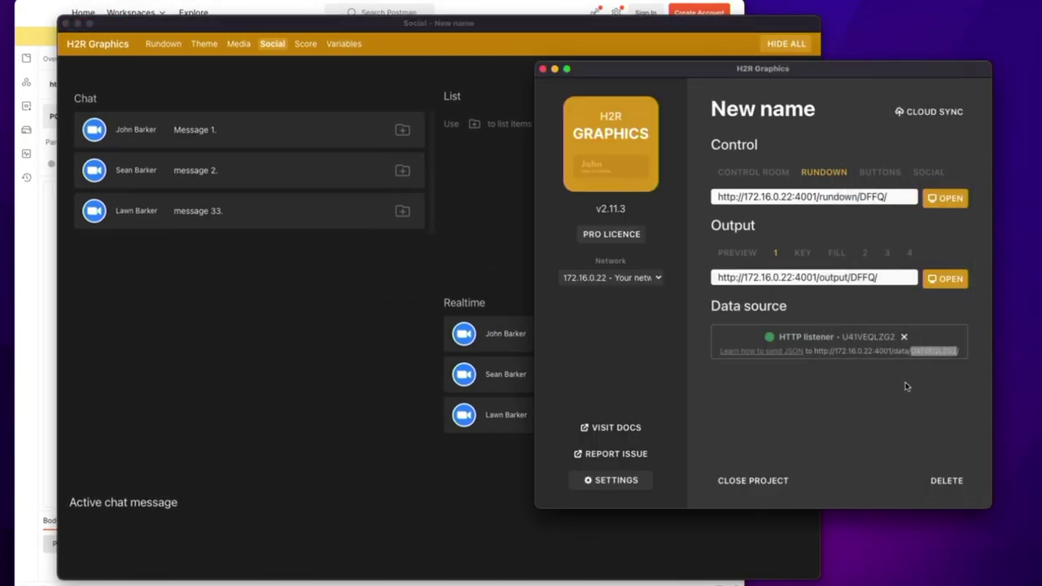
pyautogui.click(945, 279)
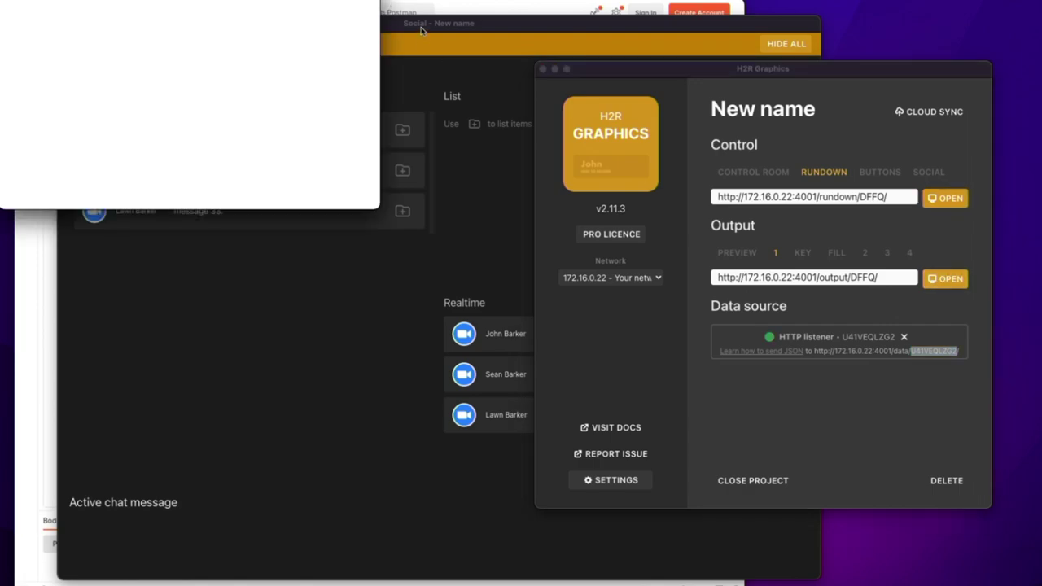
# Put chat messages 1, 2 and 33 on air in turn, then clear the active message
pyautogui.moveTo(421, 30); pyautogui.dragTo(649, 41)
pyautogui.click(456, 149)
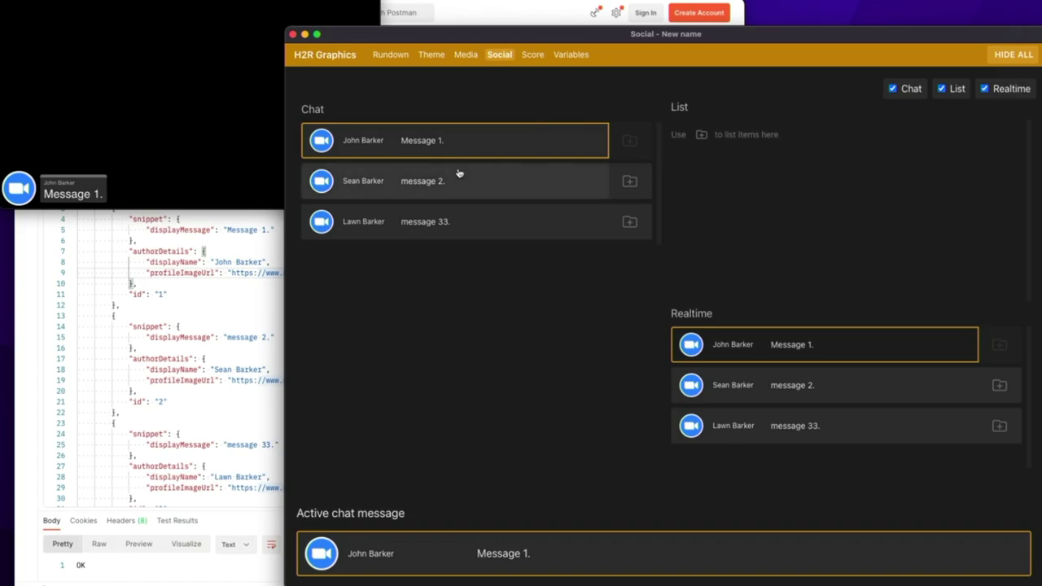
pyautogui.click(454, 182)
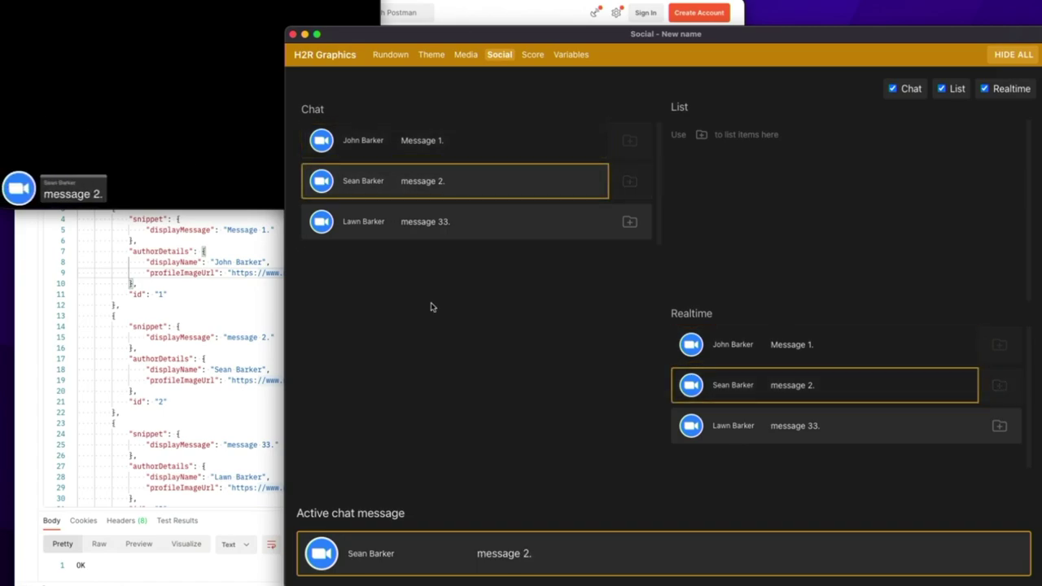
pyautogui.click(435, 231)
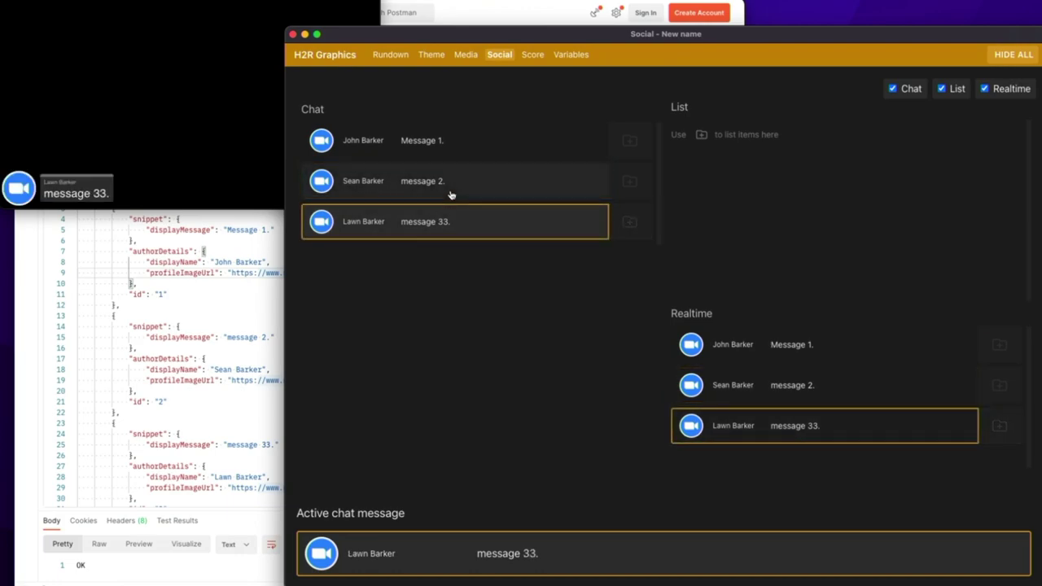
pyautogui.click(521, 554)
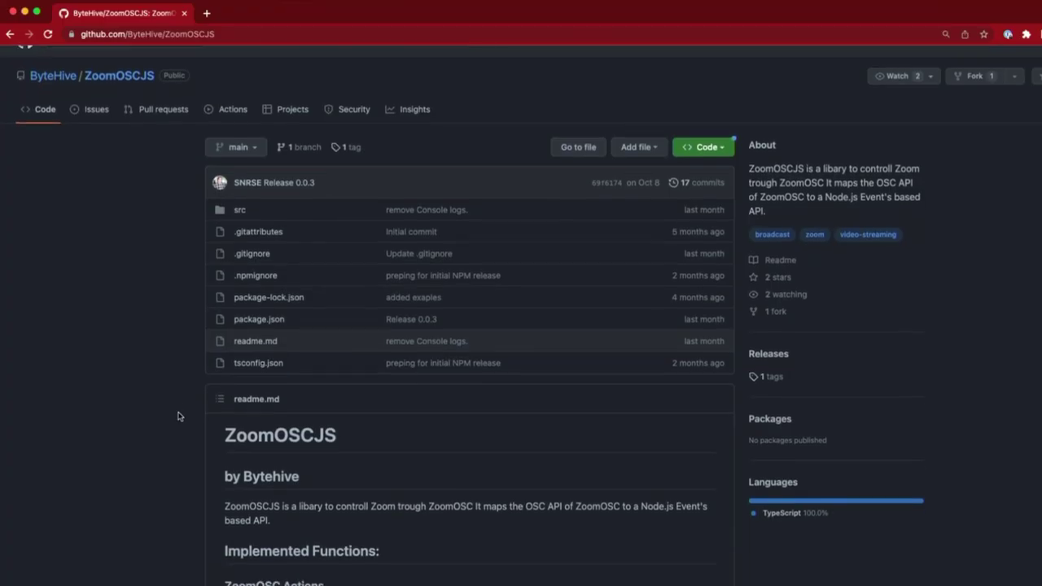
# Scroll the ZoomOSCJS readme down to its Implemented Functions list
pyautogui.scroll(-3, 179, 416)
pyautogui.scroll(-3, 201, 365)
pyautogui.moveTo(232, 214); pyautogui.dragTo(317, 212)
pyautogui.click(313, 215)
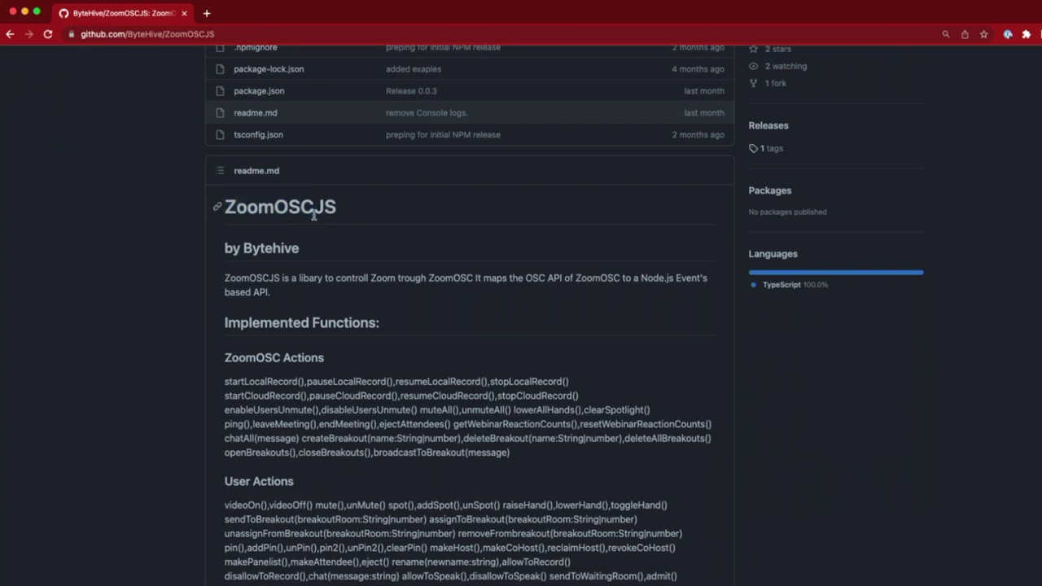